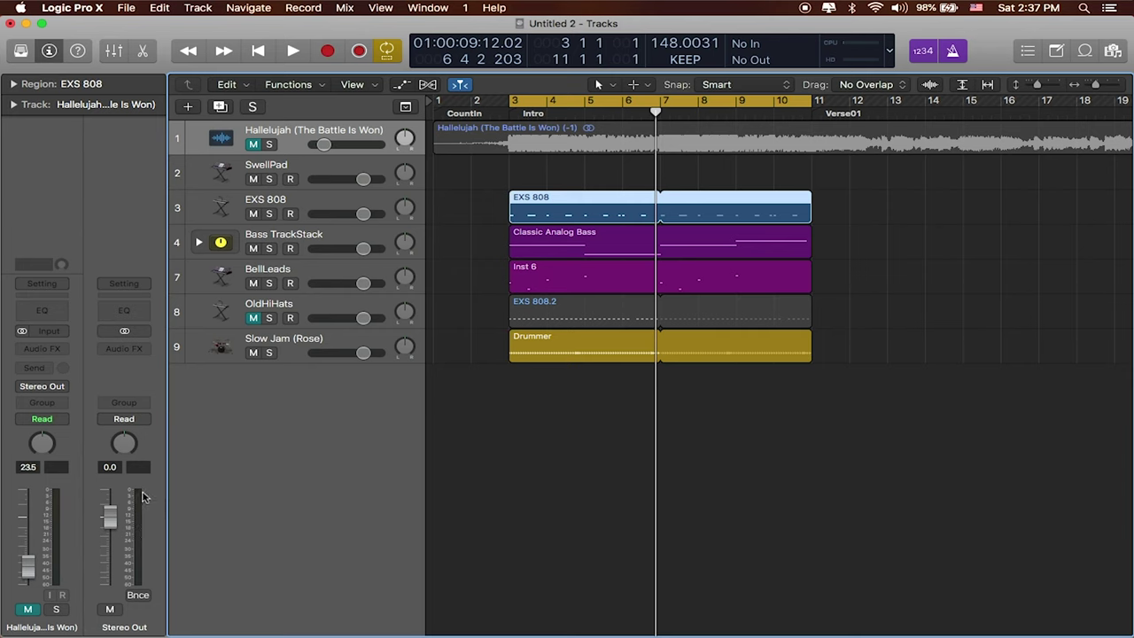
Play and stop the intro, reading a 4.3 dB Stereo Out peak, then show the Mixer.
key(space)
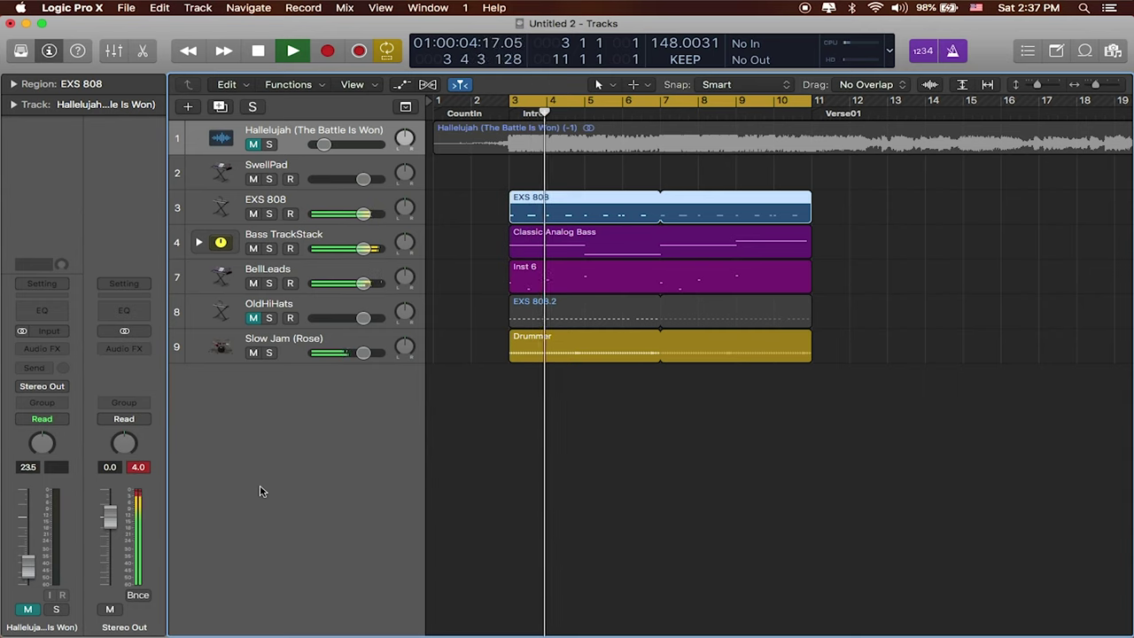
key(space)
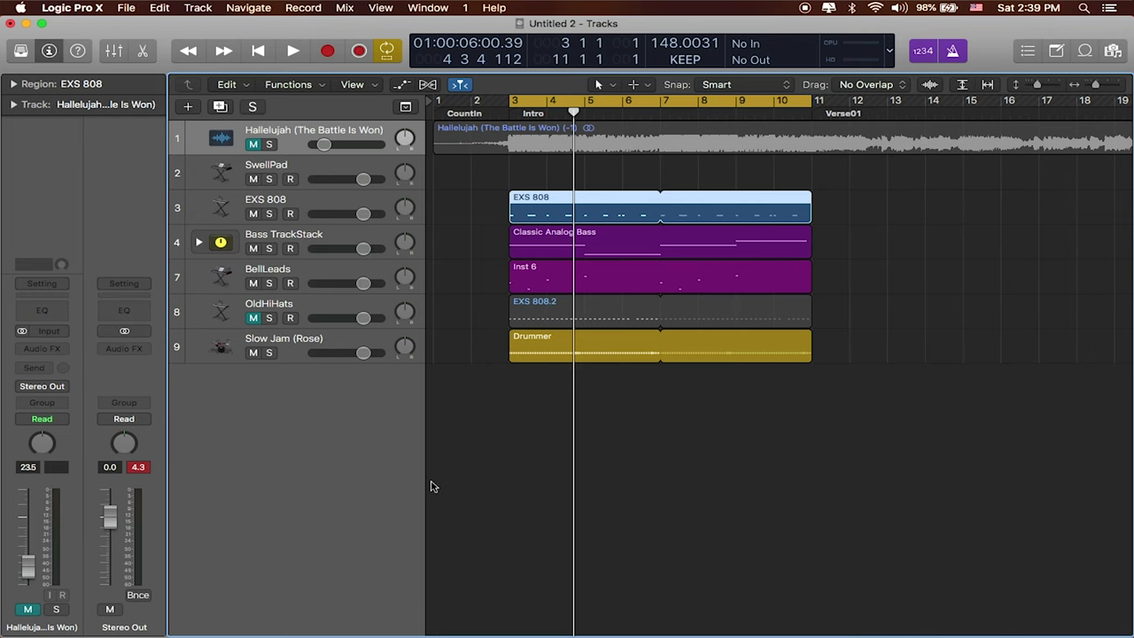
key(x)
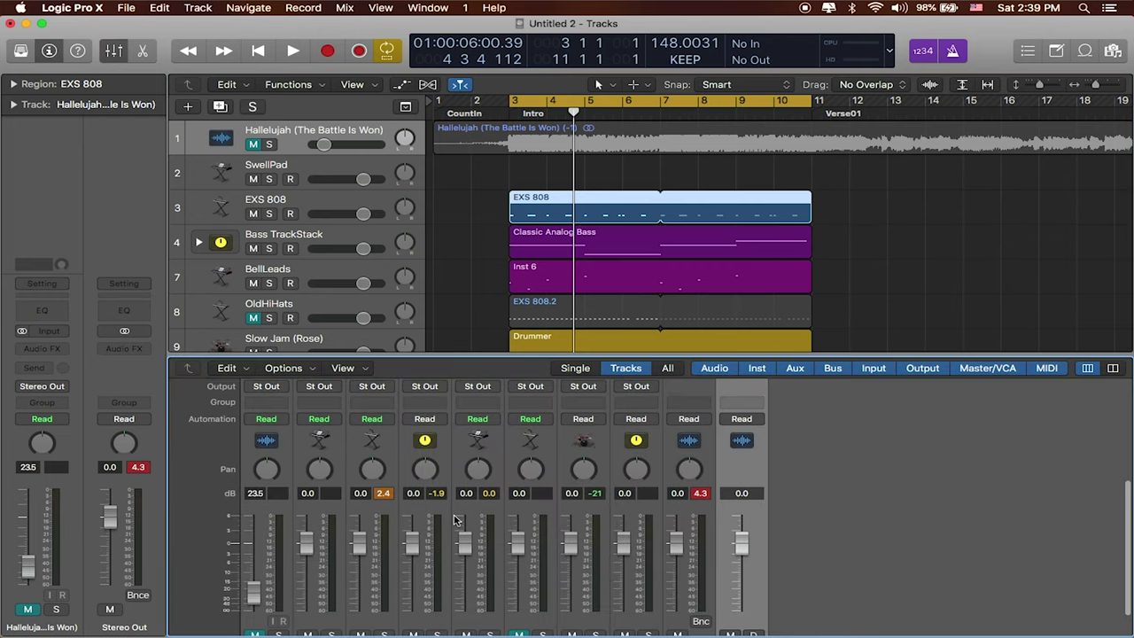
Hide the Mixer pane and reopen the Mixer as a floating window from the Window menu.
scroll(454, 519, up, 5)
scroll(454, 520, down, 6)
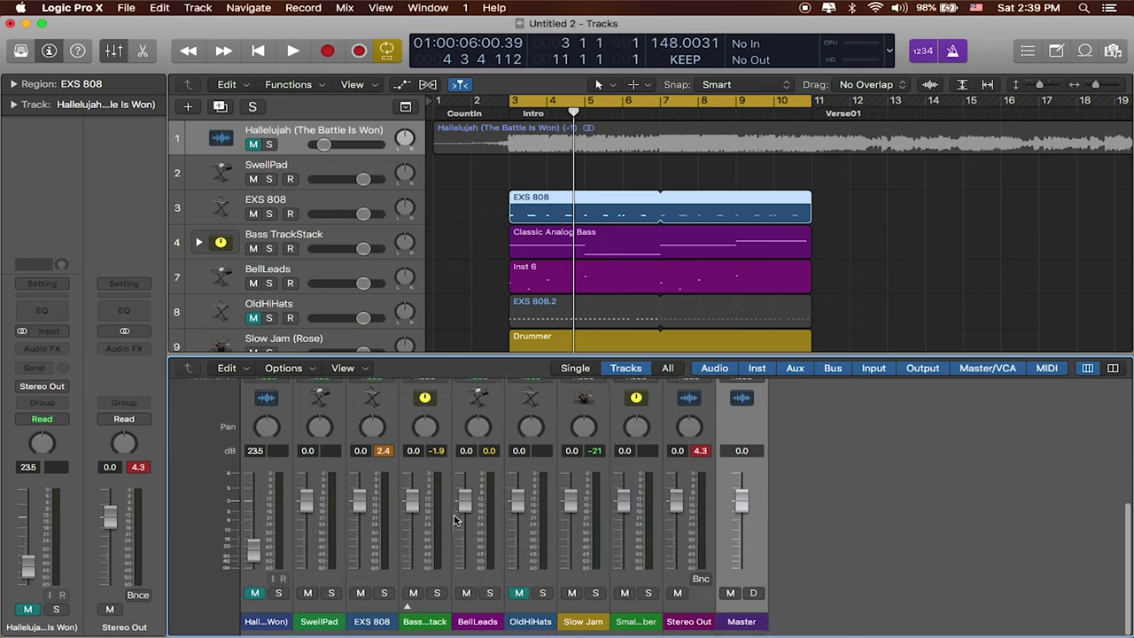
scroll(453, 520, up, 1)
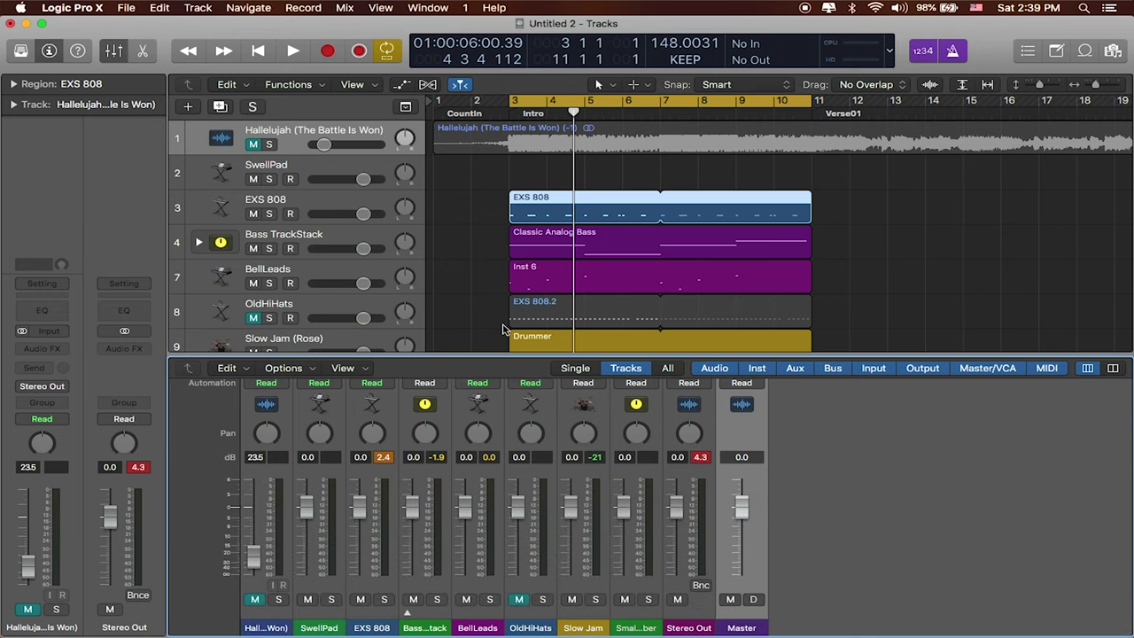
key(x)
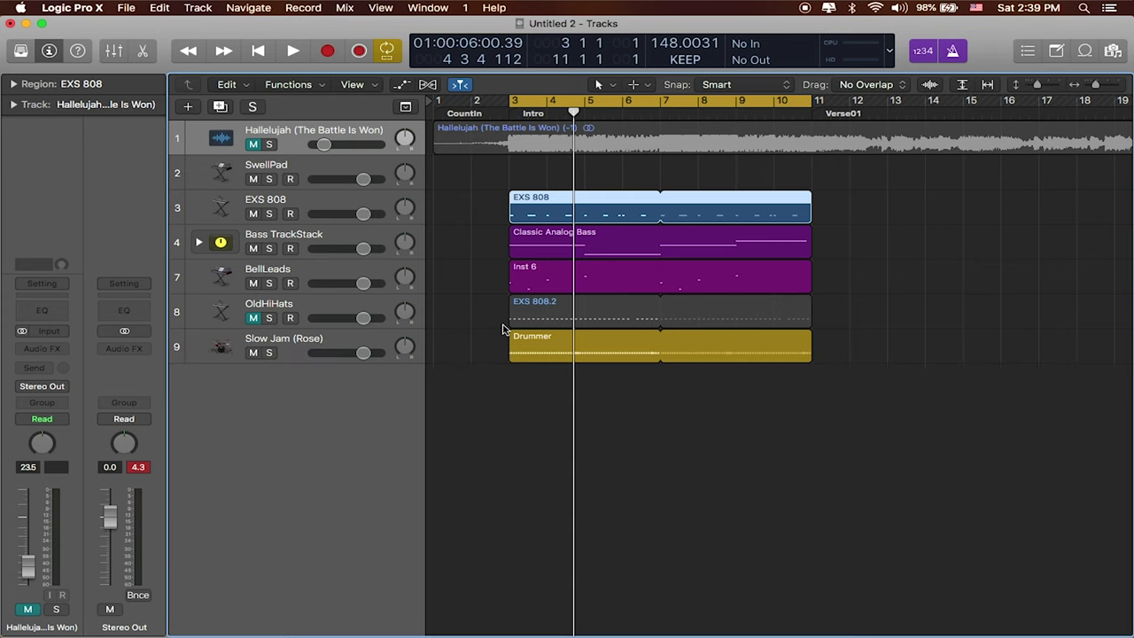
click(428, 9)
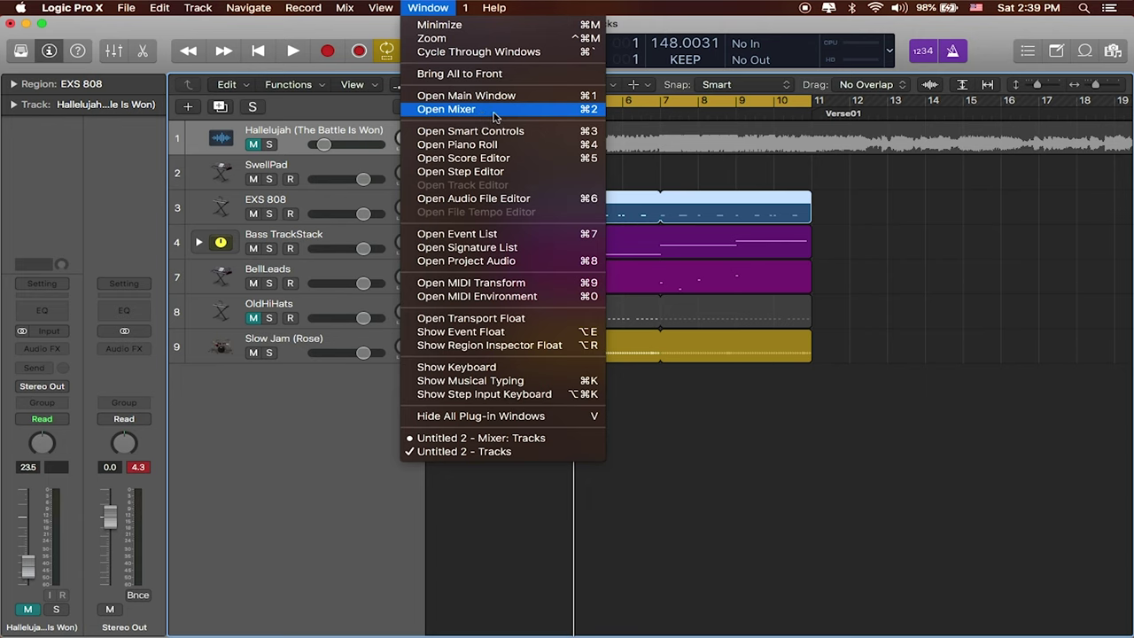
click(592, 113)
click(595, 110)
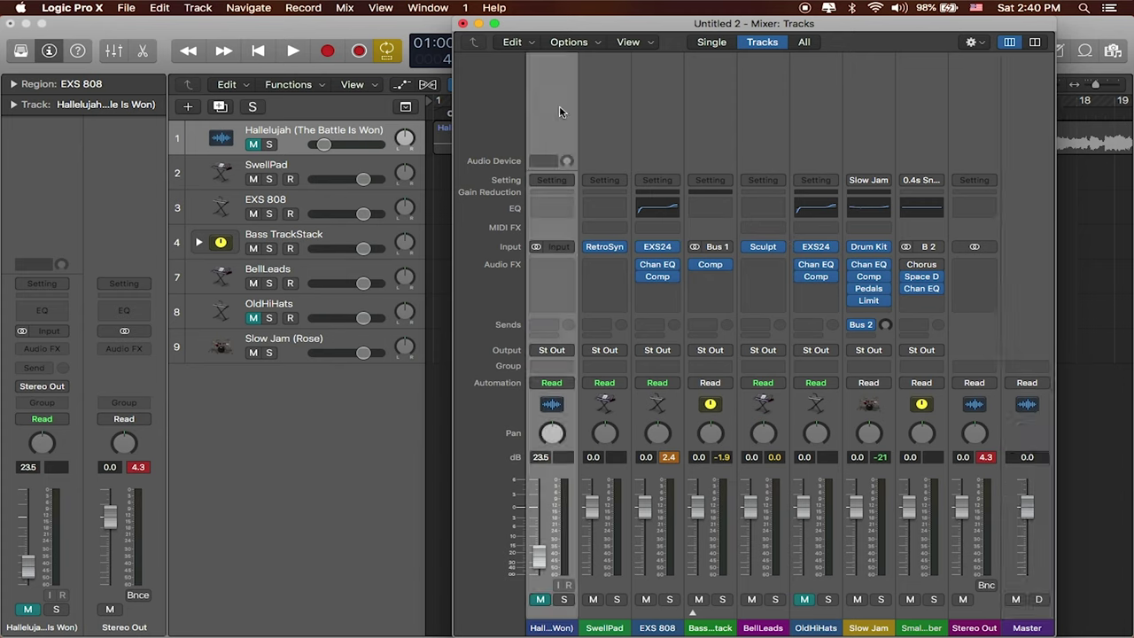
Select all track channel strips and drag their faders down to -∞ together.
click(596, 115)
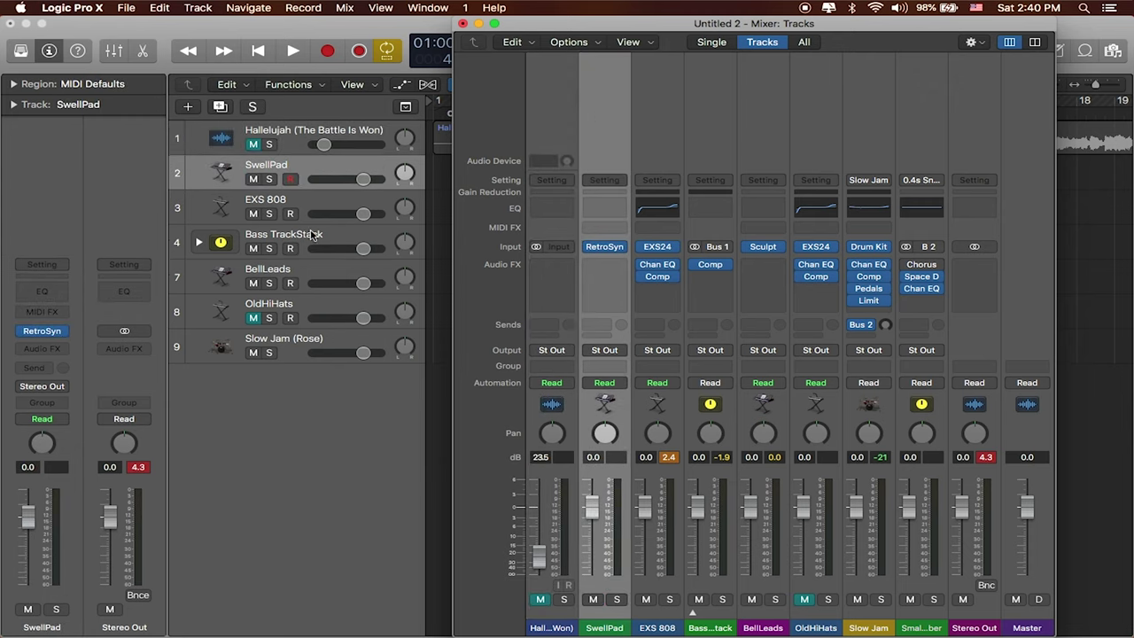
click(330, 220)
click(841, 128)
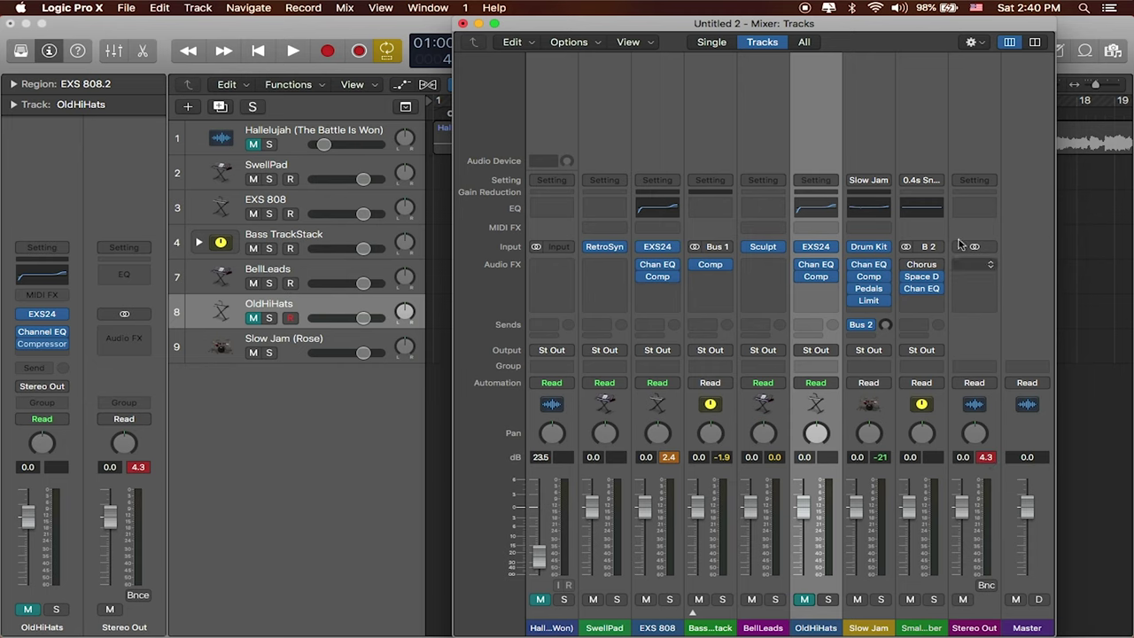
drag(994, 129, 550, 137)
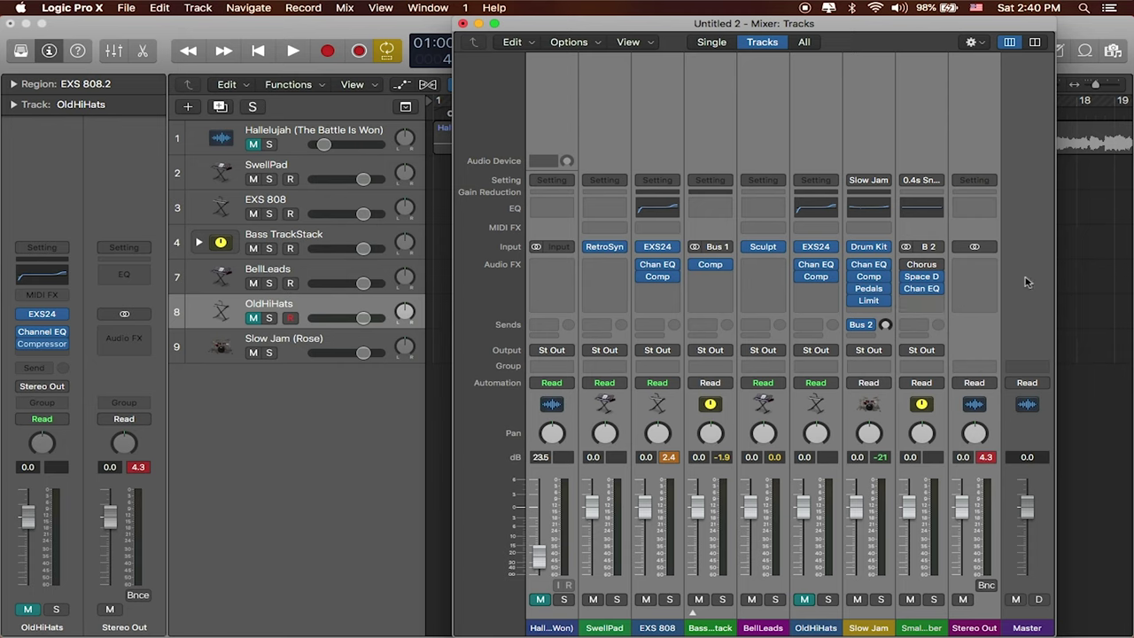
click(977, 126)
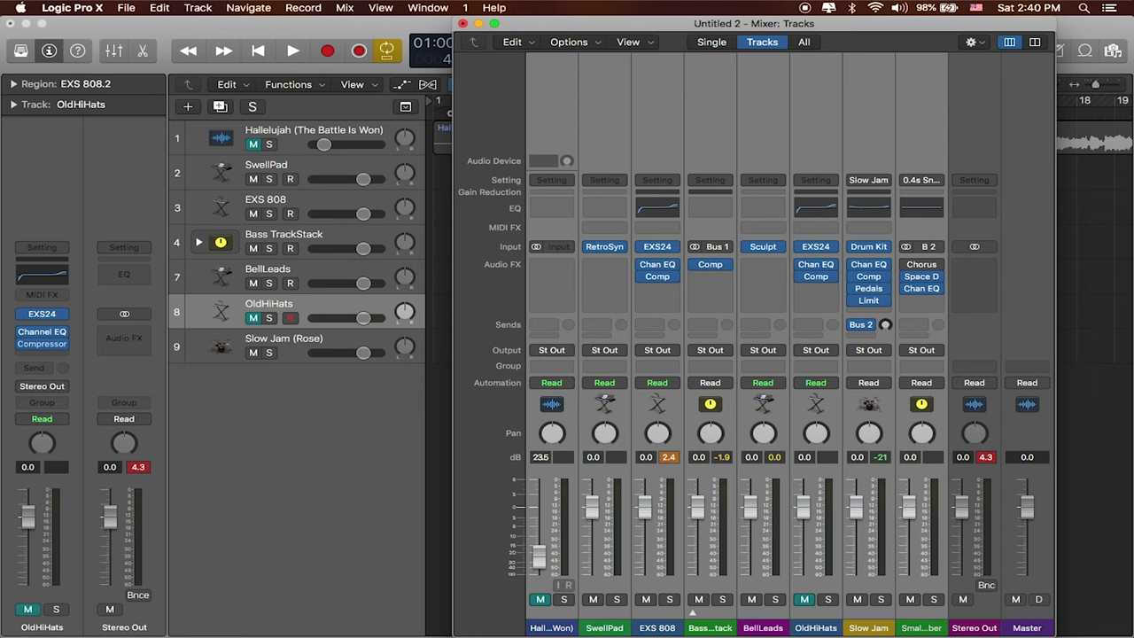
drag(909, 506, 909, 631)
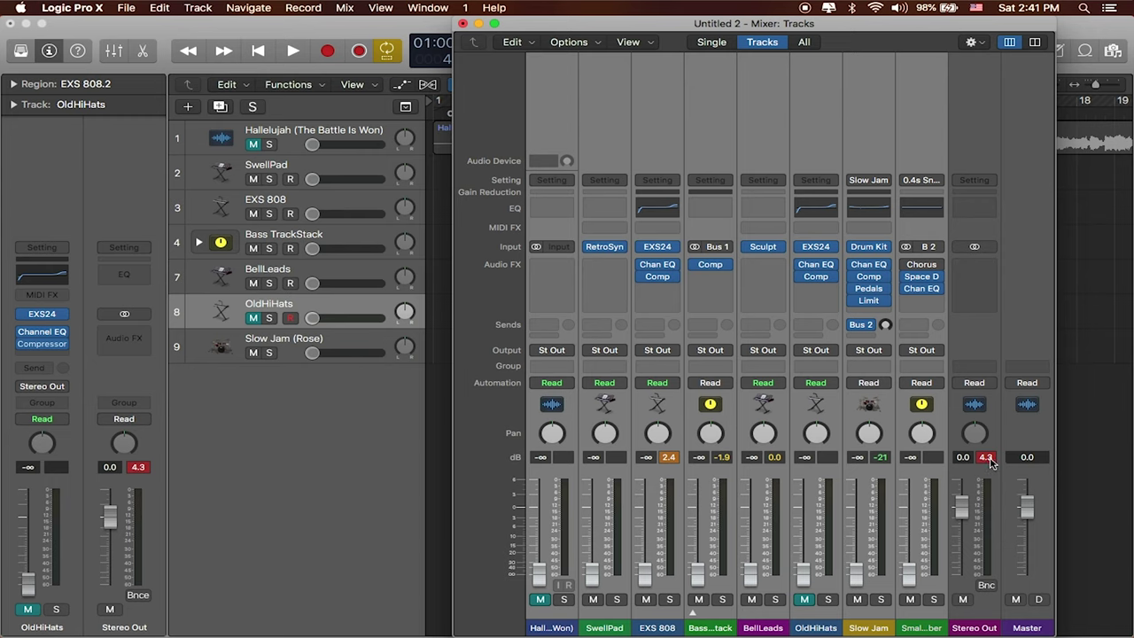
Reset the Stereo Out peak readouts and play with EXS 808 at -5.0 dB.
click(987, 459)
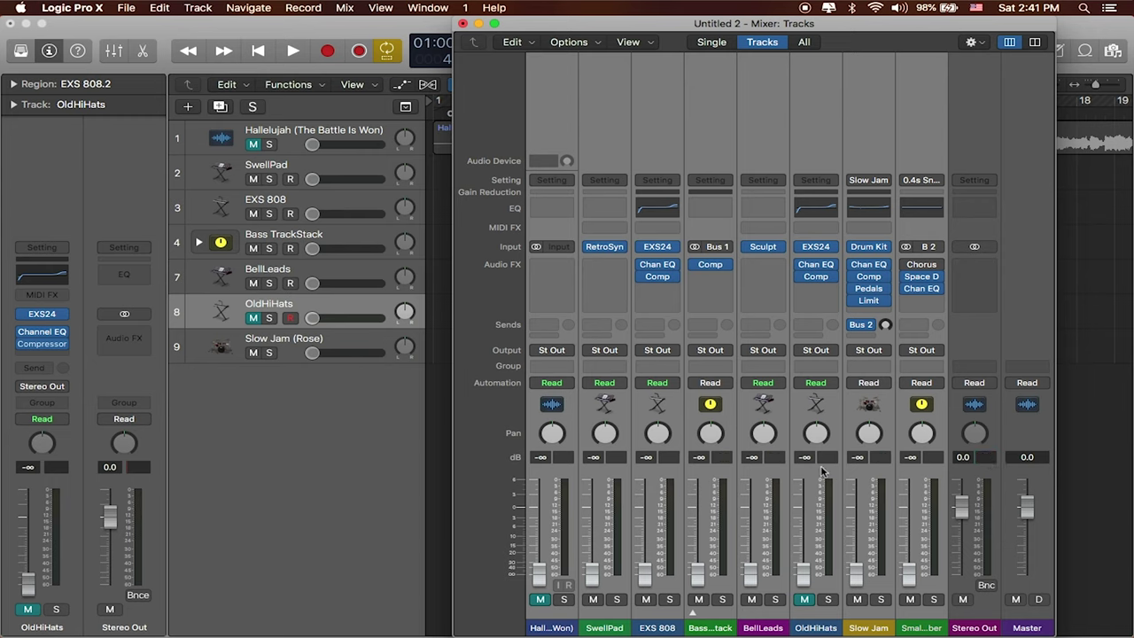
click(966, 191)
click(964, 146)
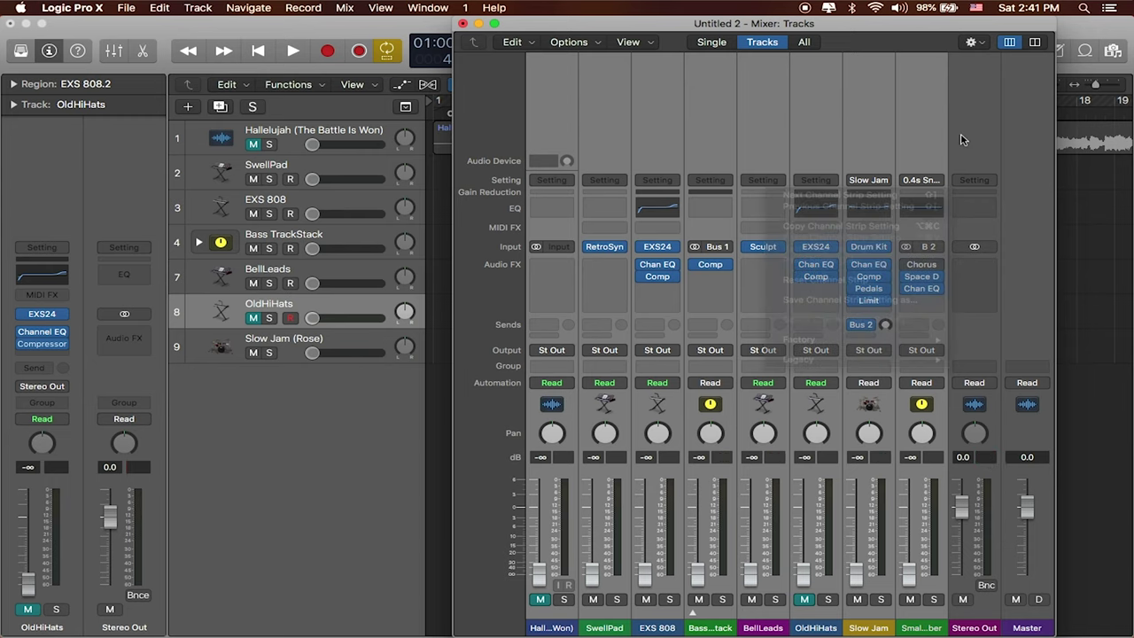
click(975, 140)
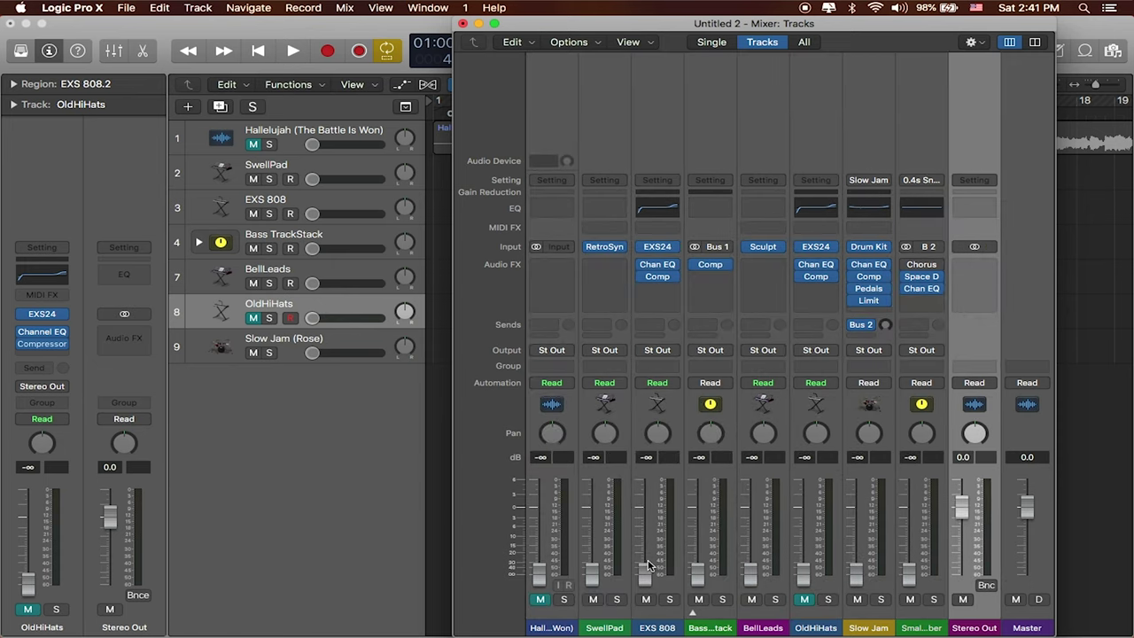
key(space)
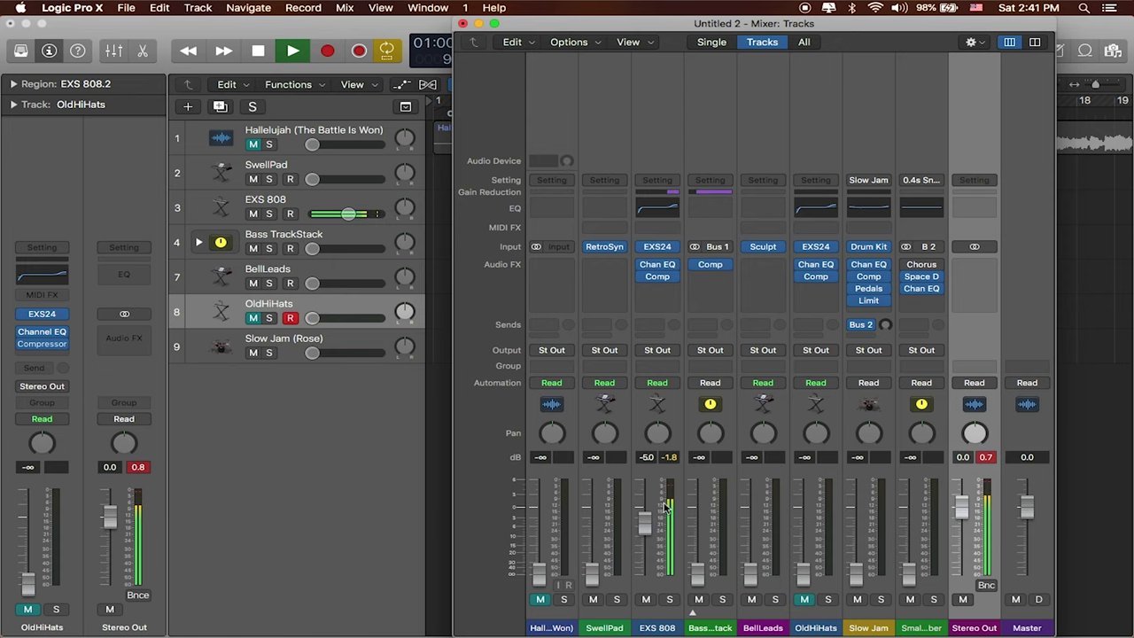
click(658, 279)
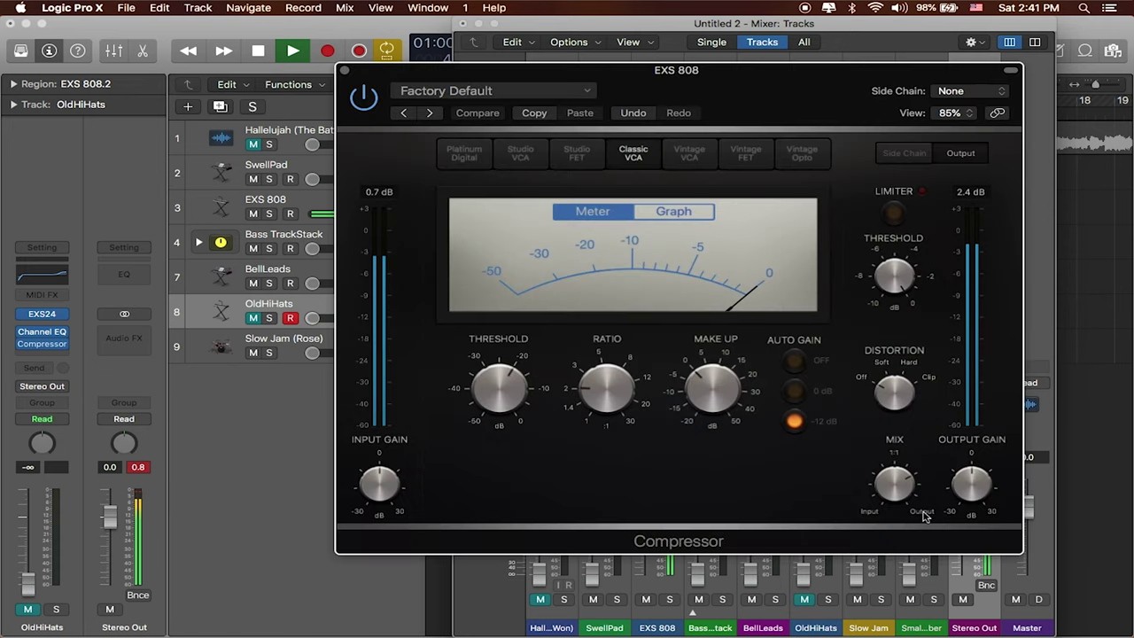
Lower the EXS 808 compressor Output Gain to -6.0 dB, close it, and reset the peaks.
drag(972, 483, 974, 501)
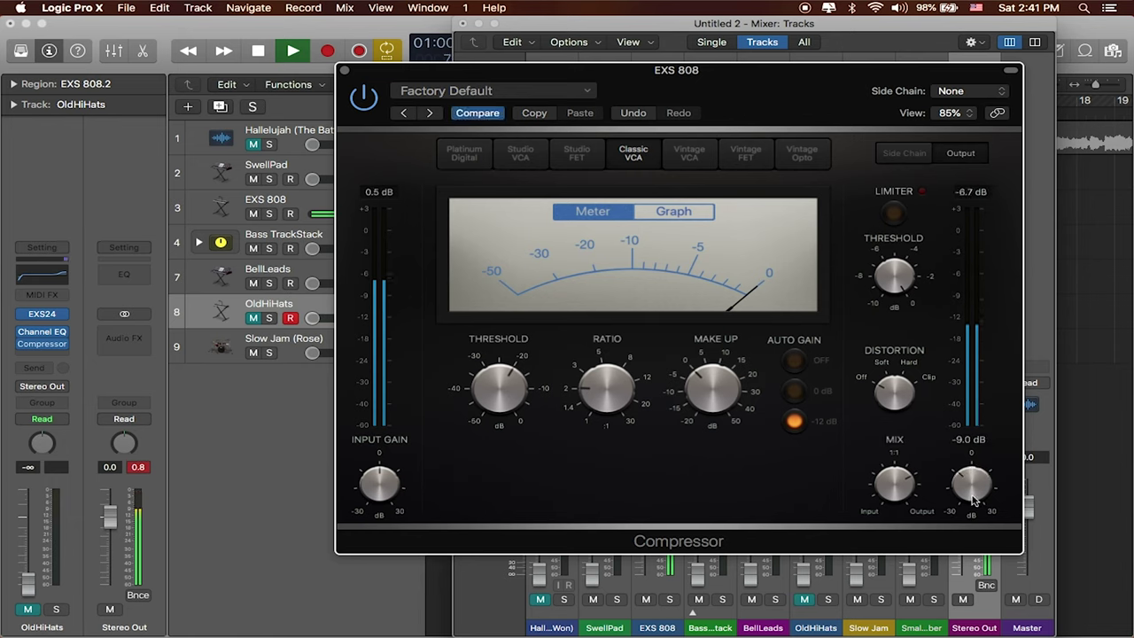
click(345, 71)
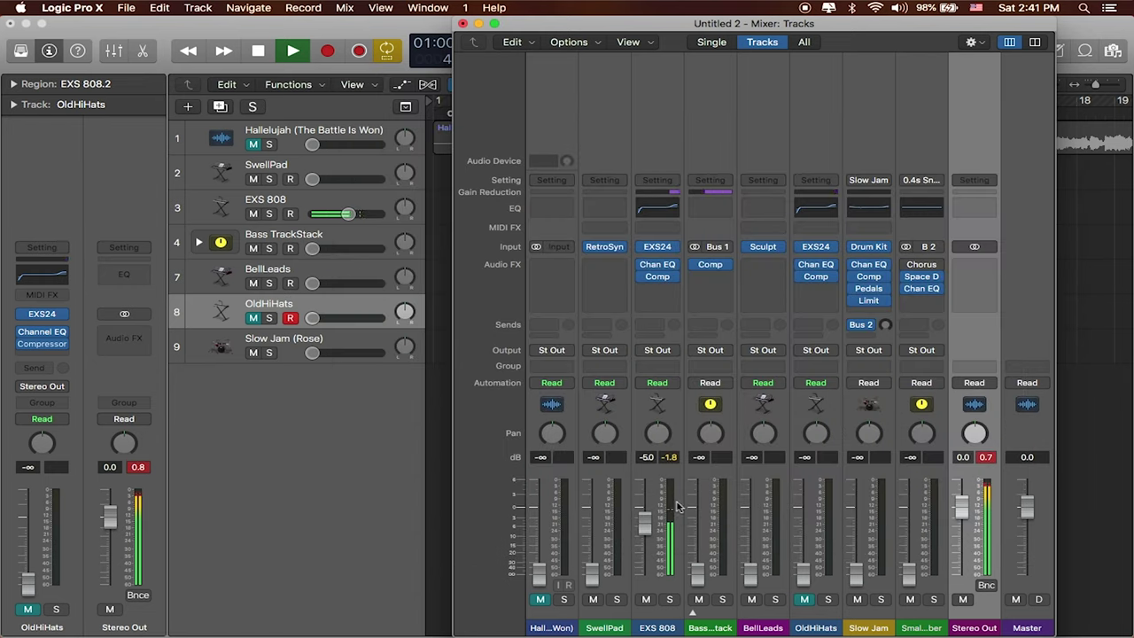
click(986, 457)
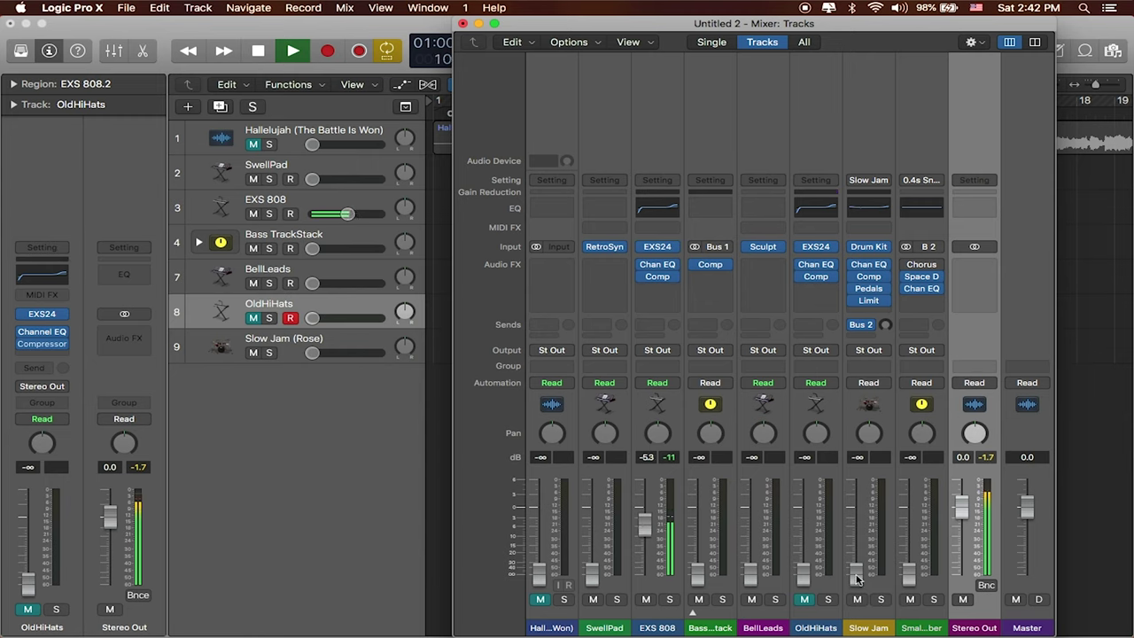
Raise Slow Jam to about -27.5 dB, Bass TrackStack to -24.0 dB and BellLeads, then stop playback.
drag(856, 576, 856, 524)
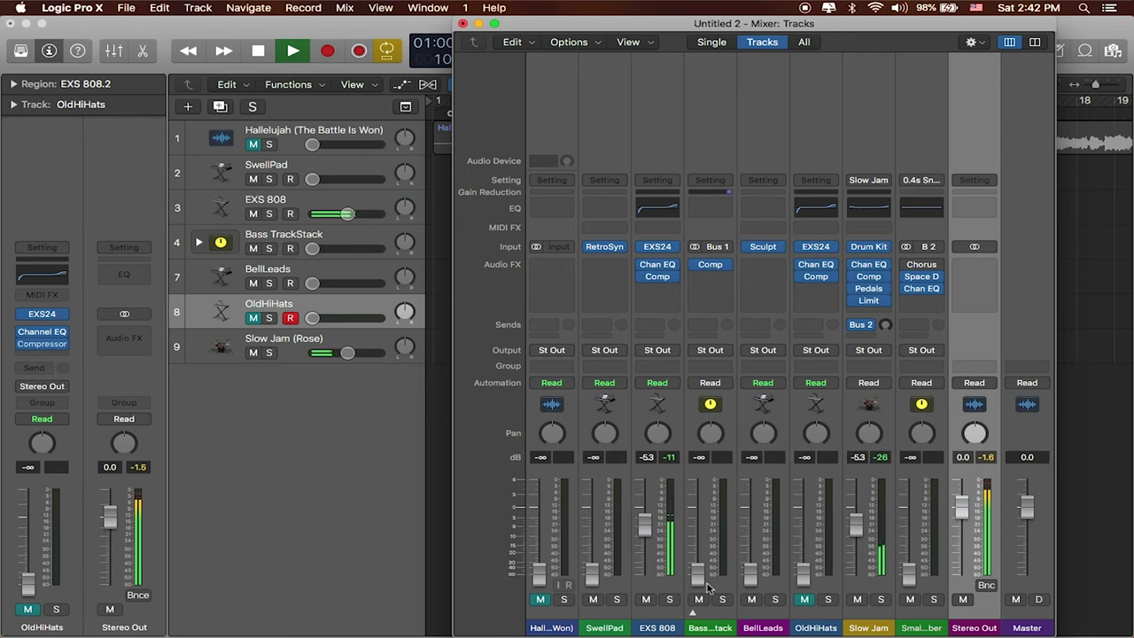
drag(699, 573, 699, 541)
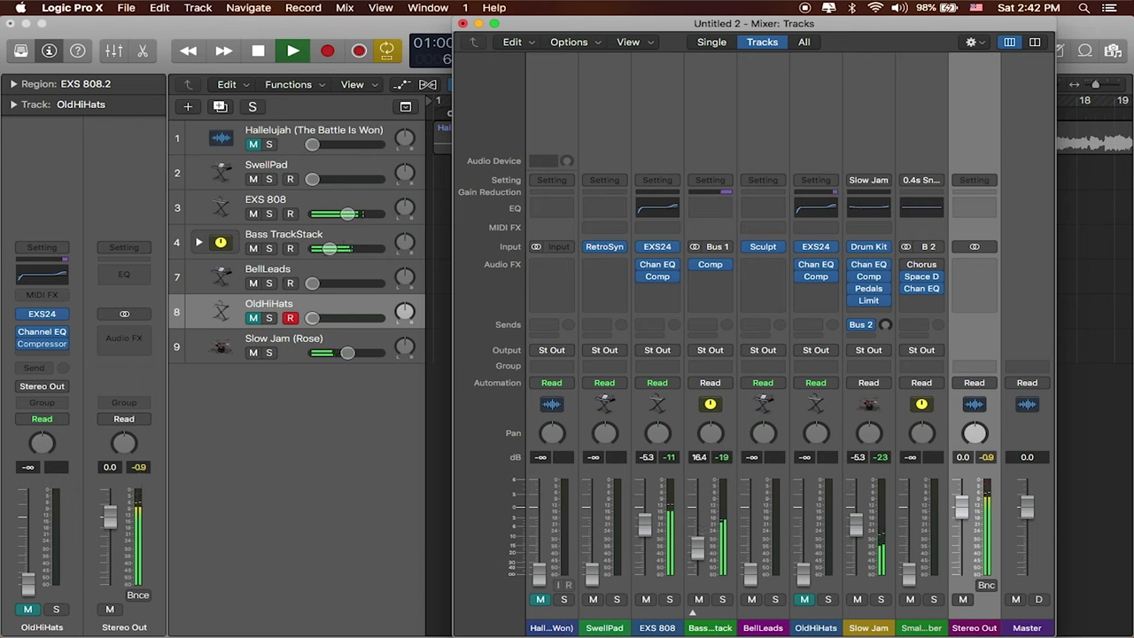
drag(698, 541, 698, 540)
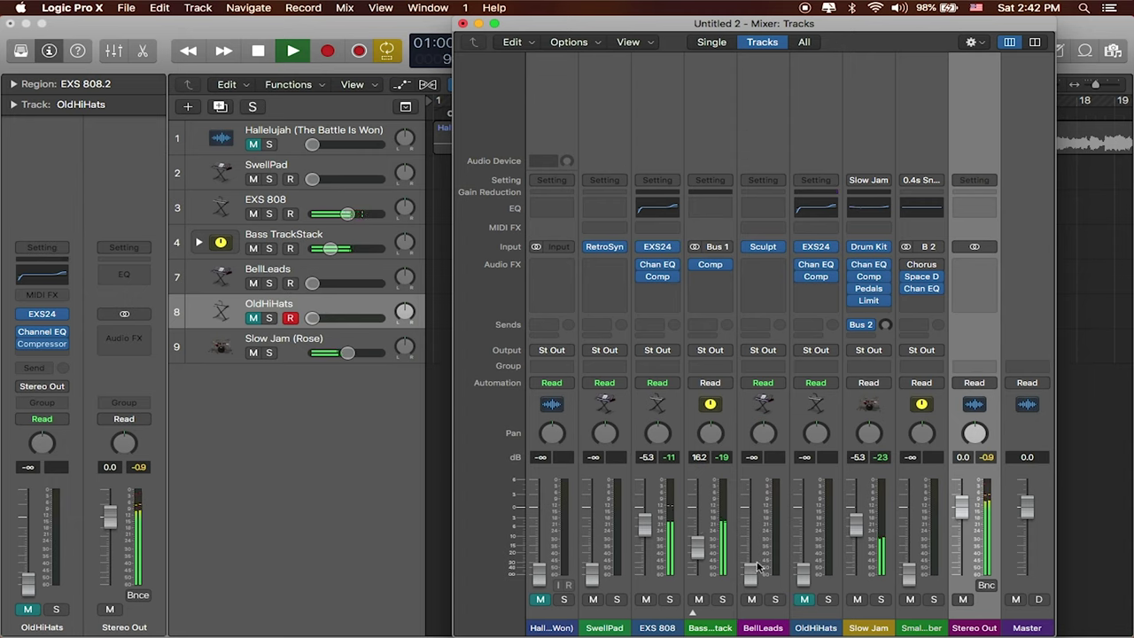
drag(750, 577, 750, 535)
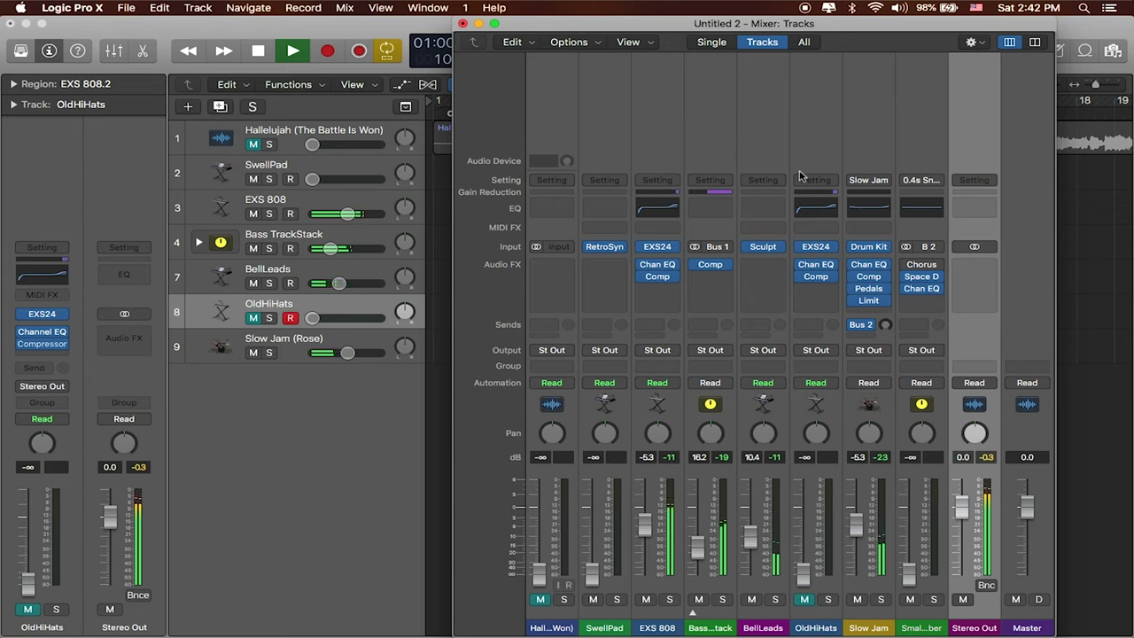
key(space)
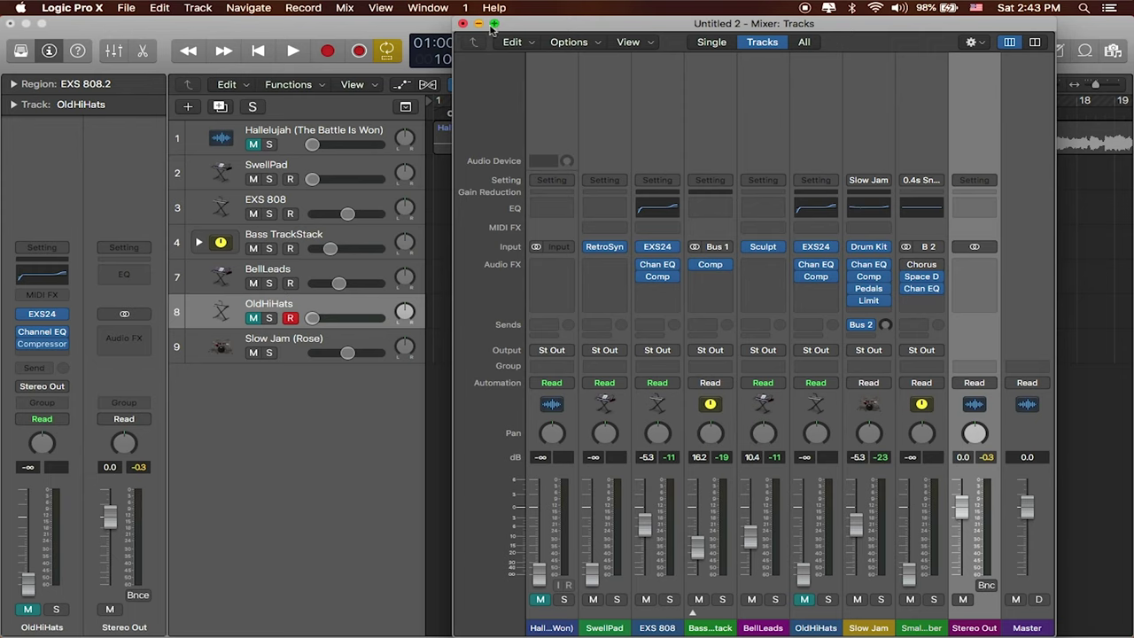
Shift the Mixer window slightly left and close it, returning to the Tracks area.
drag(540, 17, 487, 9)
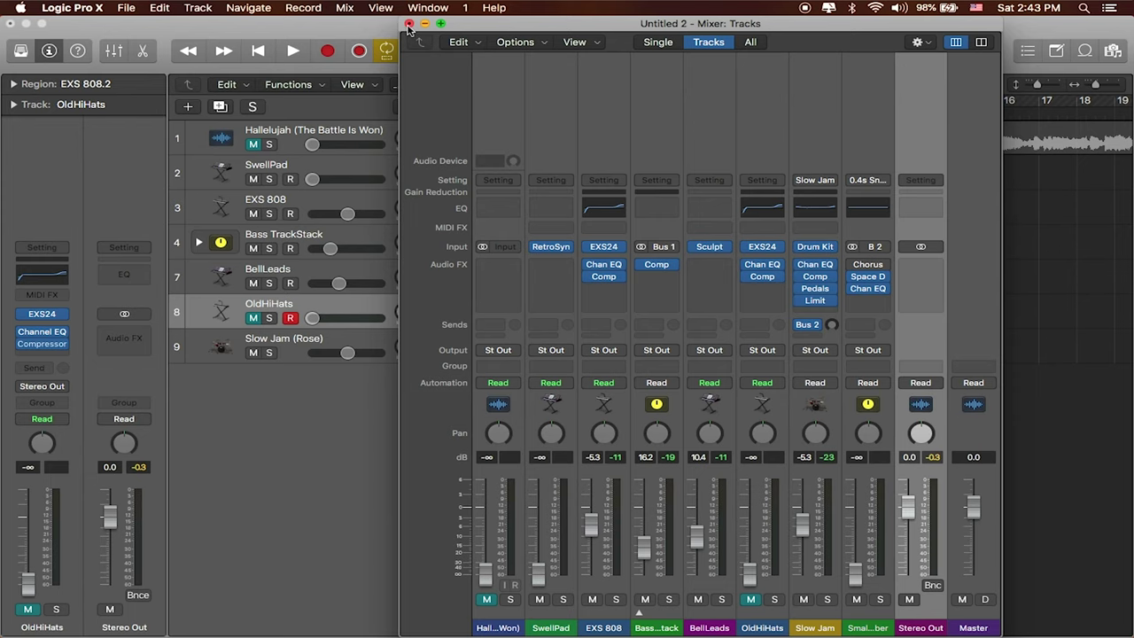
click(409, 24)
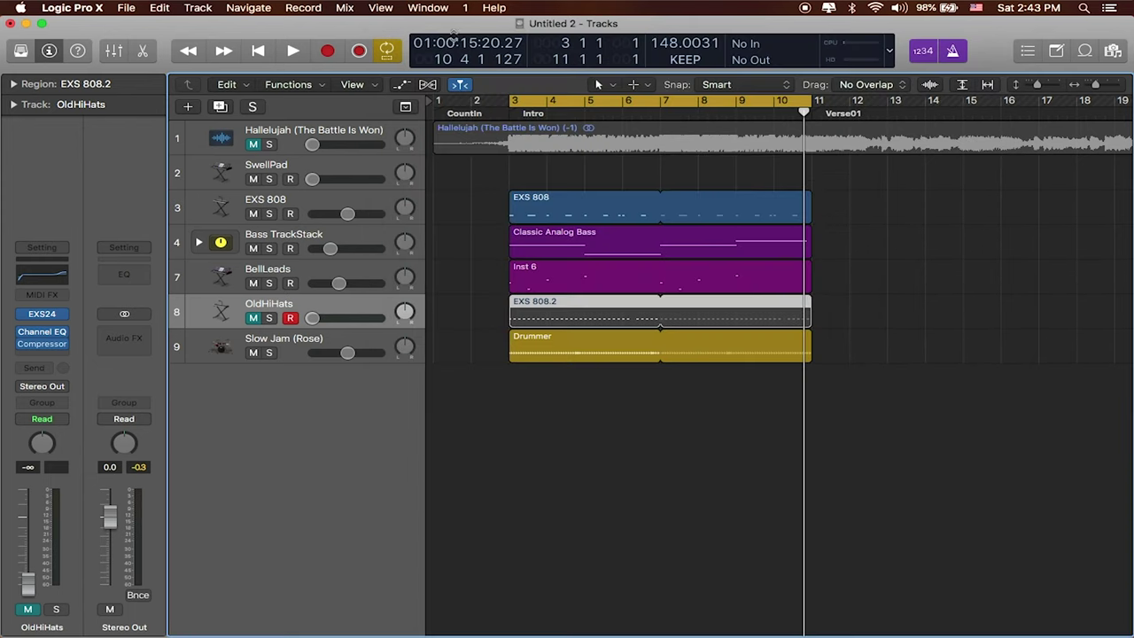
click(890, 53)
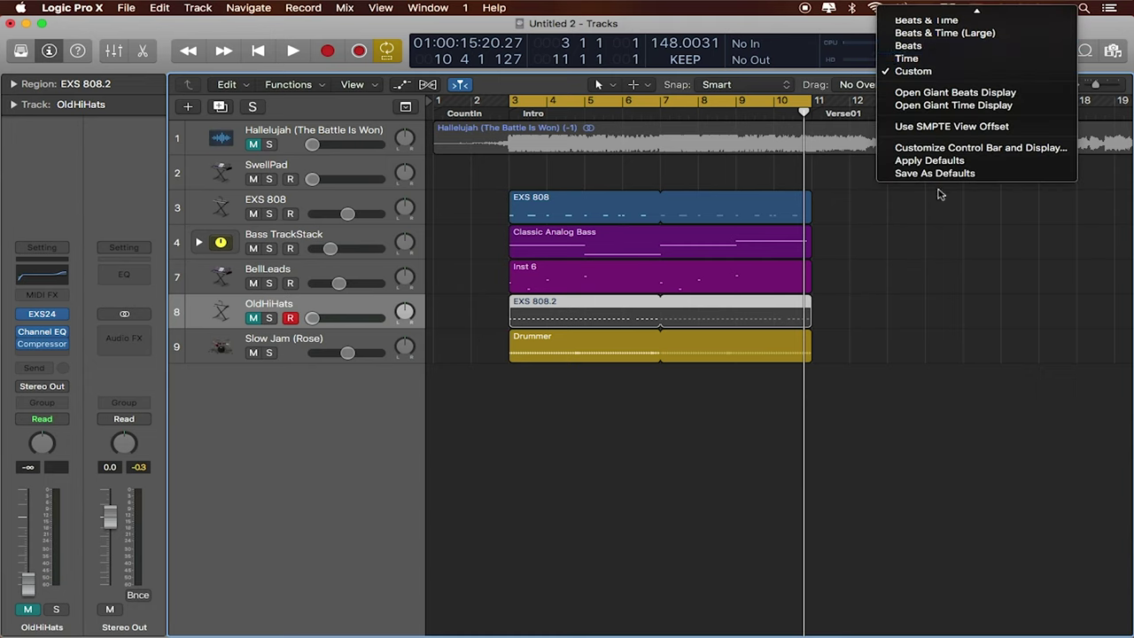
Check Pre Fader Metering in the Customize Control Bar and Display settings and confirm.
click(1008, 148)
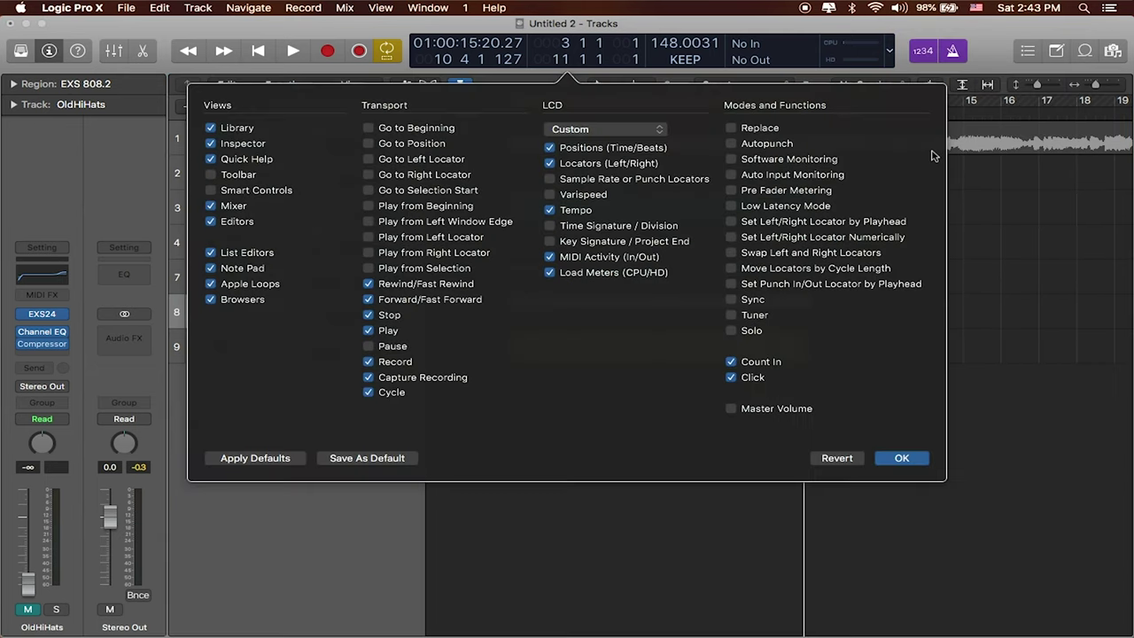
click(731, 190)
click(901, 459)
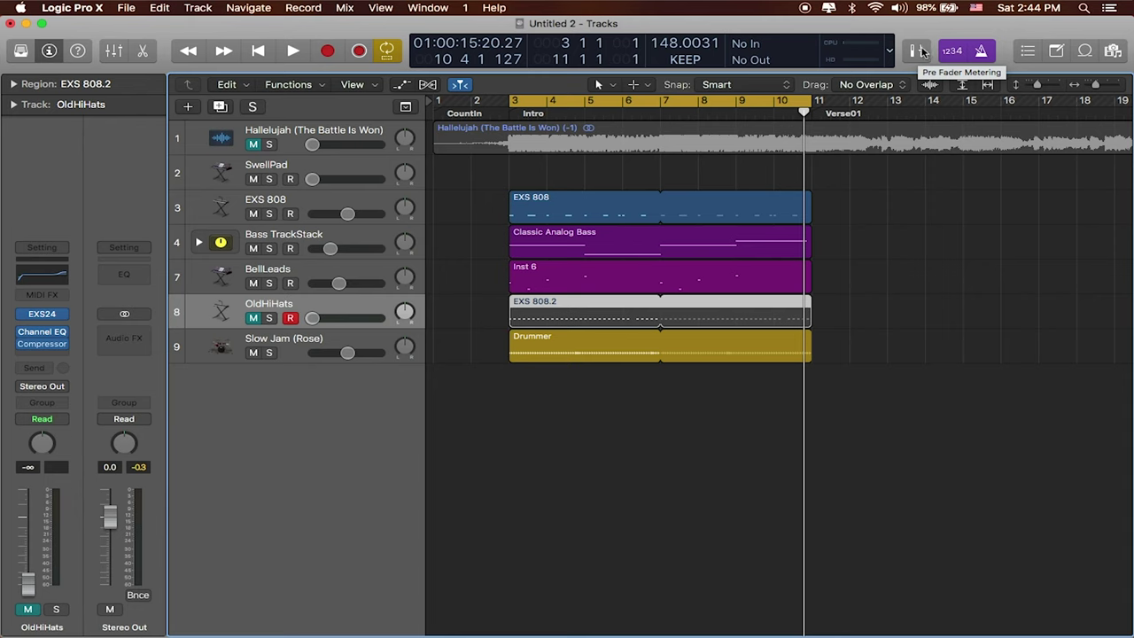
Select the Bass TrackStack track, switch on Pre Fader Metering, and reopen the Mixer with Cmd-2.
click(923, 51)
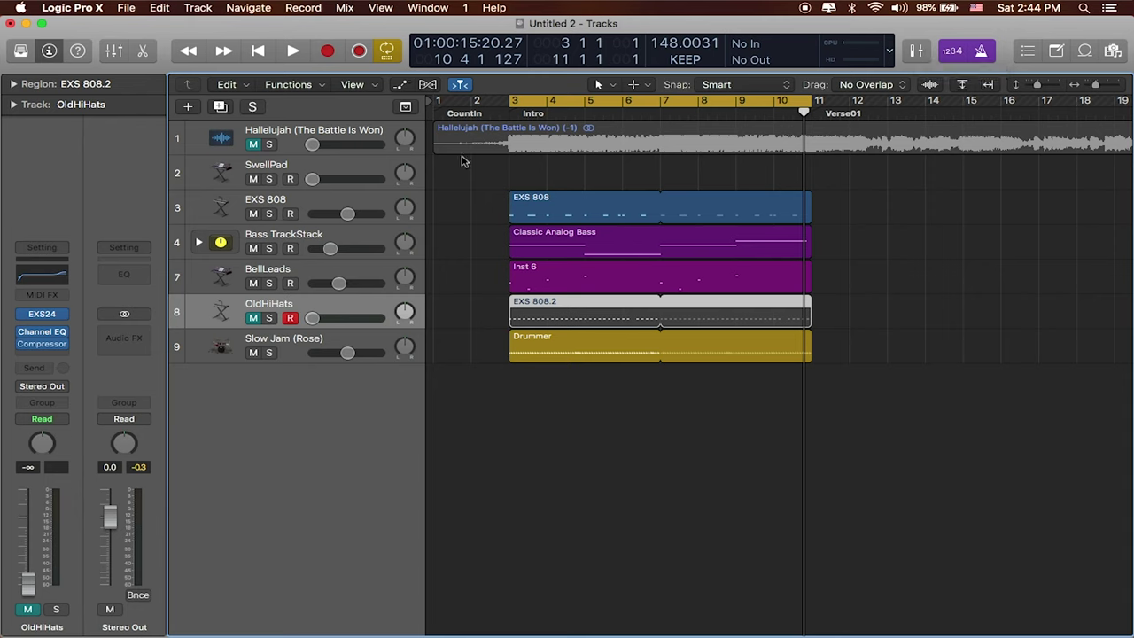
click(314, 238)
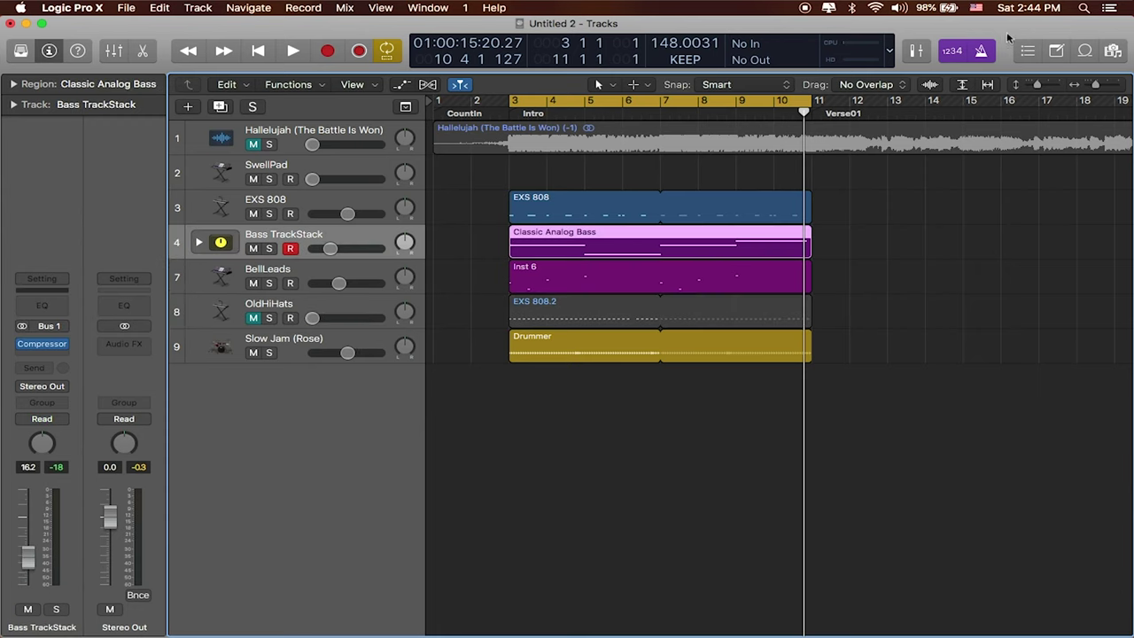
click(918, 53)
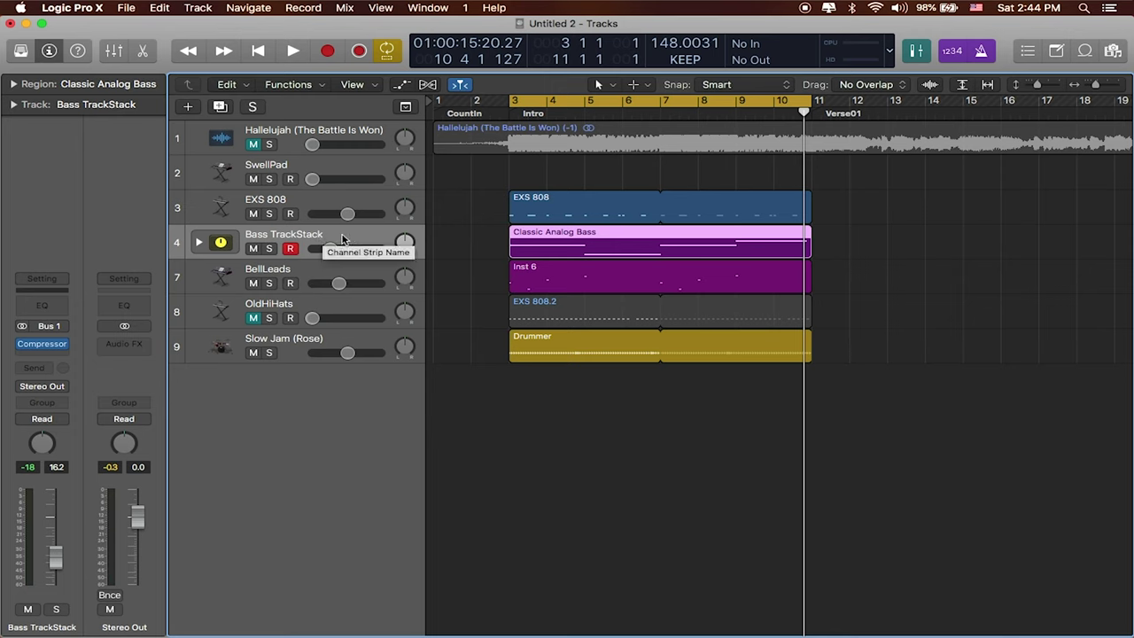
key(super+2)
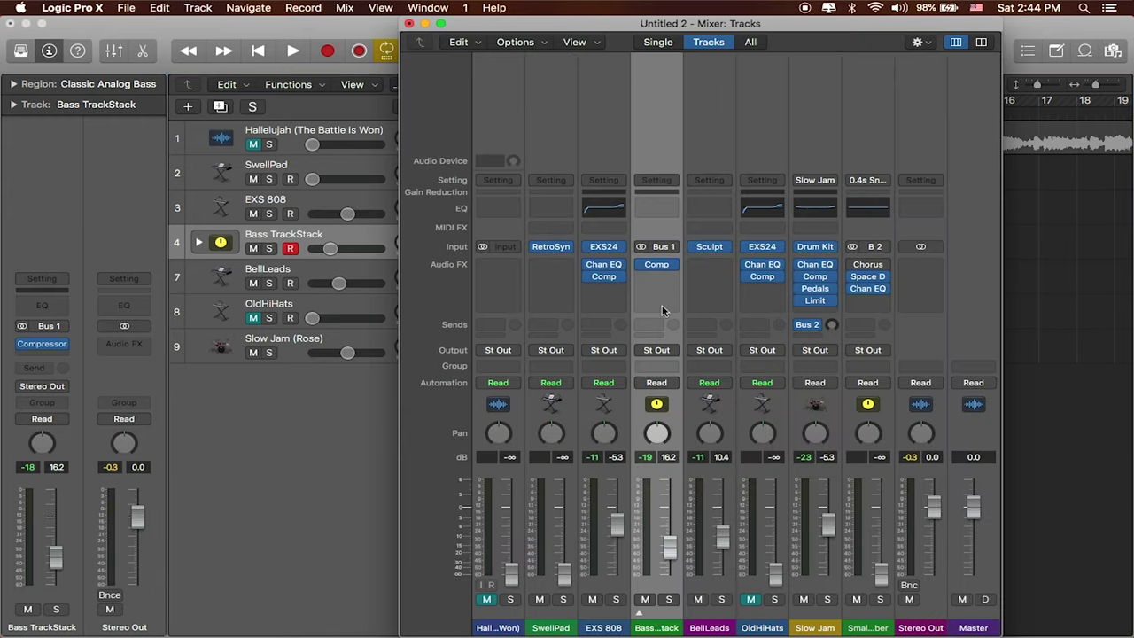
Start playback and open the Bass TrackStack Compressor, set to the Vintage Opto model.
mouse_move(660, 310)
key(space)
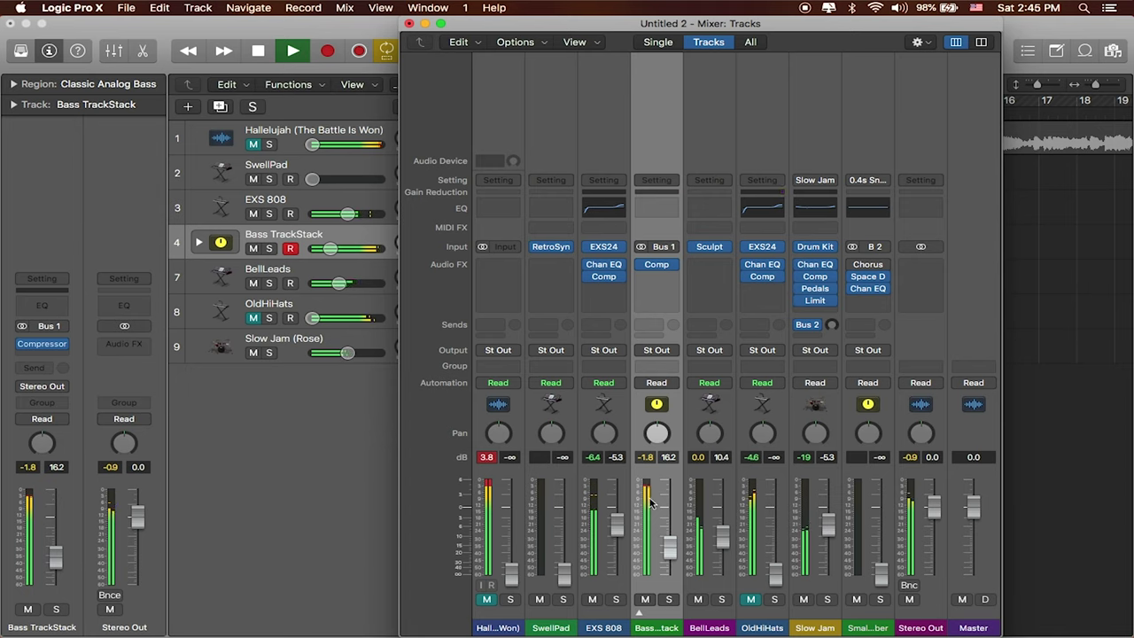
click(657, 264)
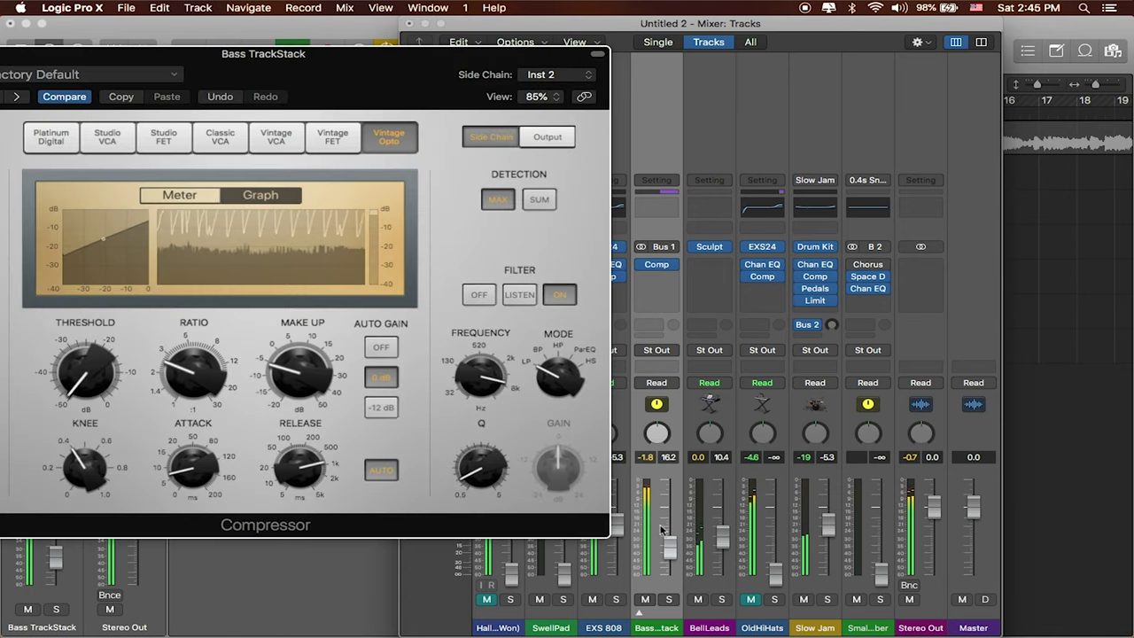
Set the bass compressor's Auto Gain to -12 dB.
scroll(311, 390, down, 5)
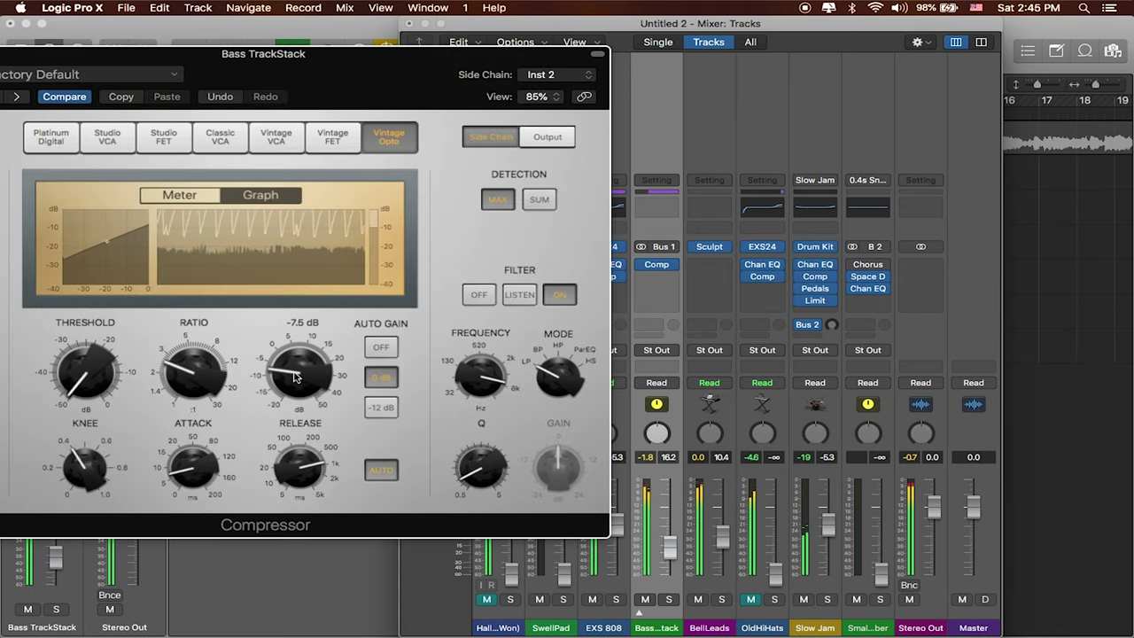
scroll(298, 388, down, 2)
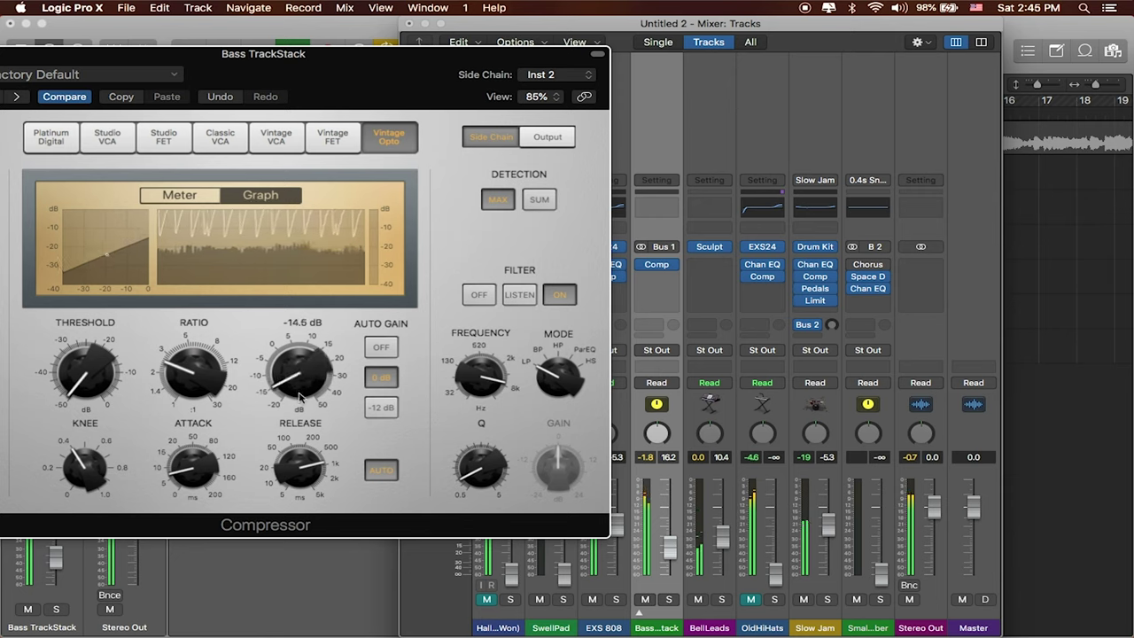
scroll(299, 397, down, 3)
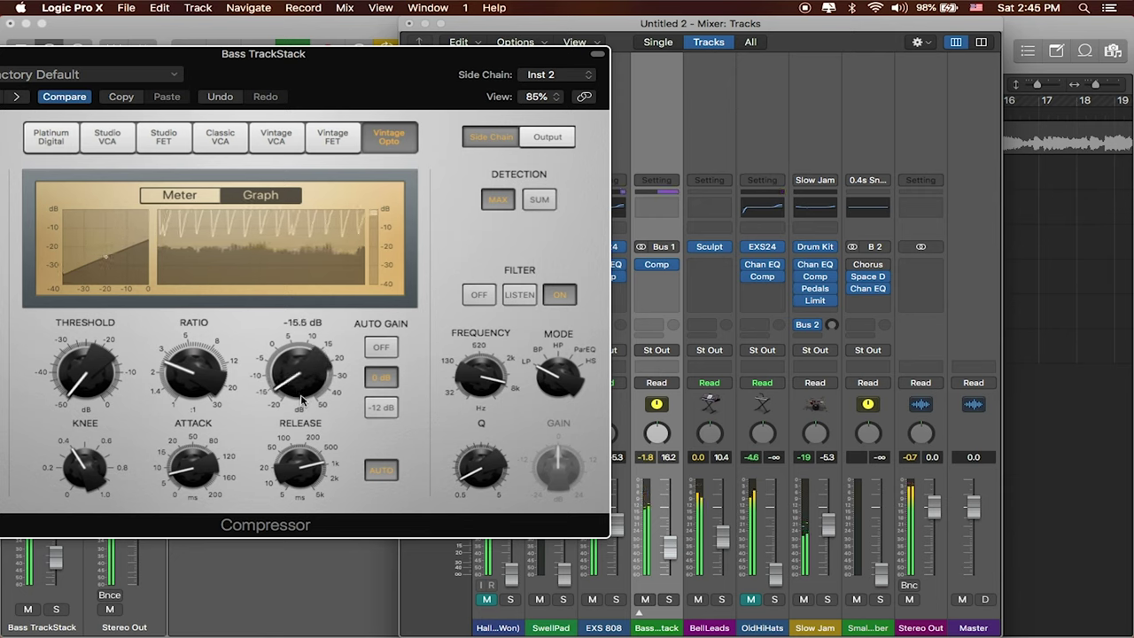
click(387, 409)
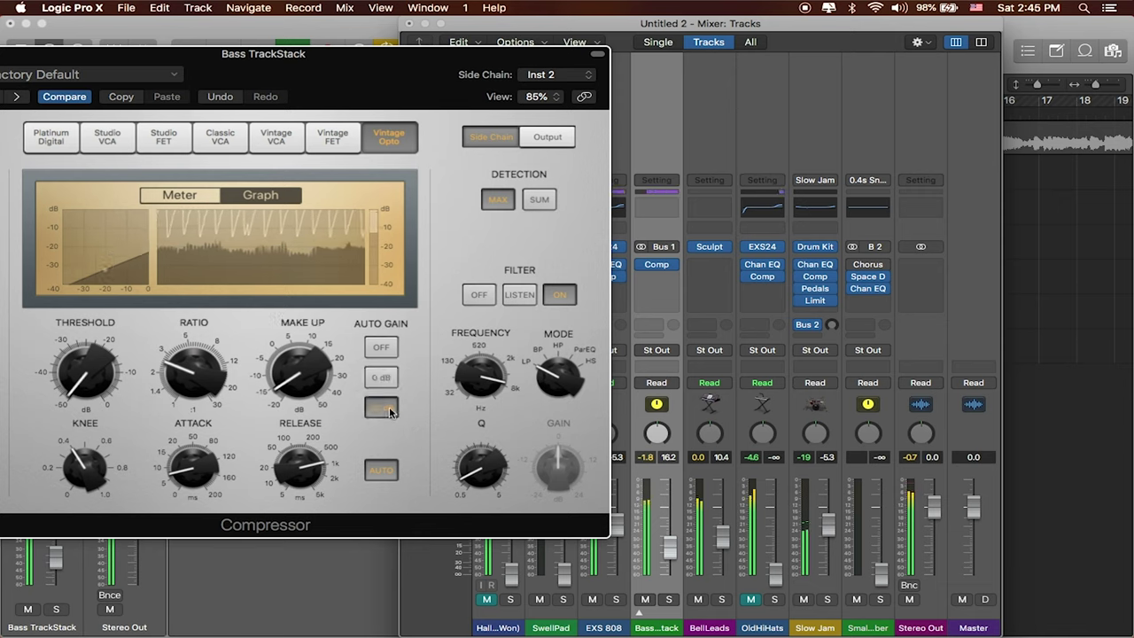
Set Make Up to -12 dB and the Bass TrackStack fader to about -3 dB, then close the compressor.
mouse_move(307, 383)
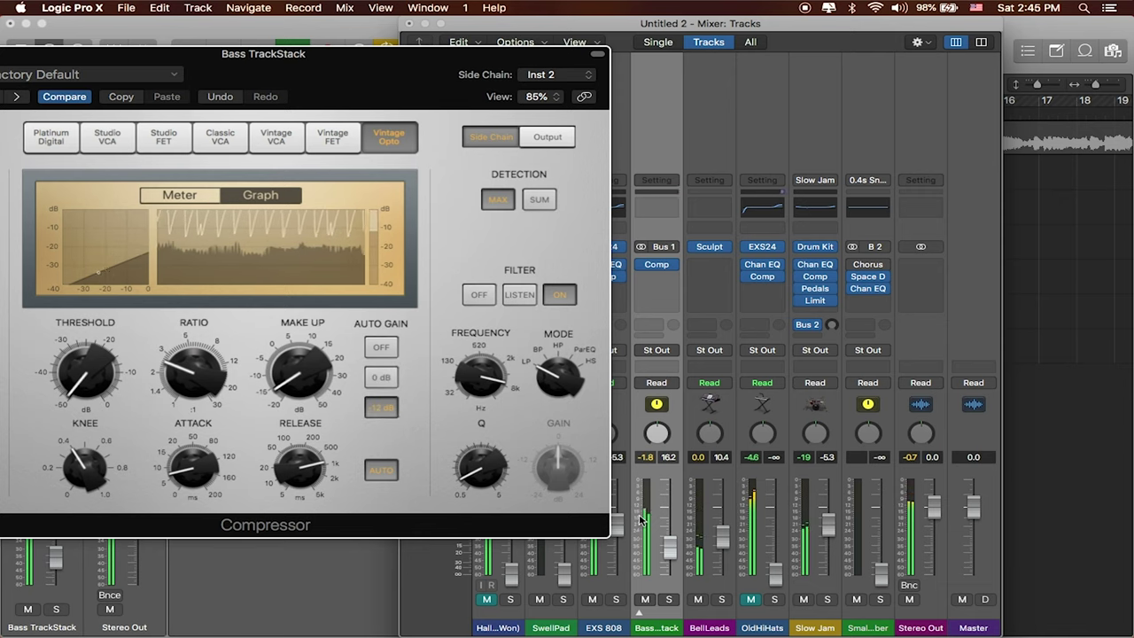
drag(670, 523, 666, 505)
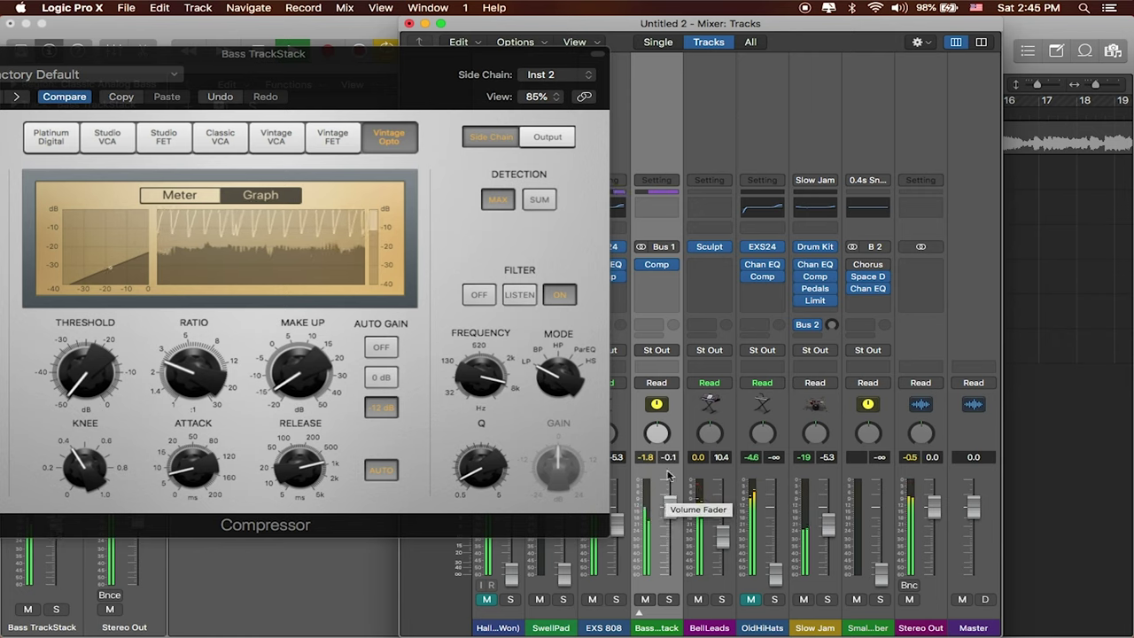
drag(292, 390, 289, 376)
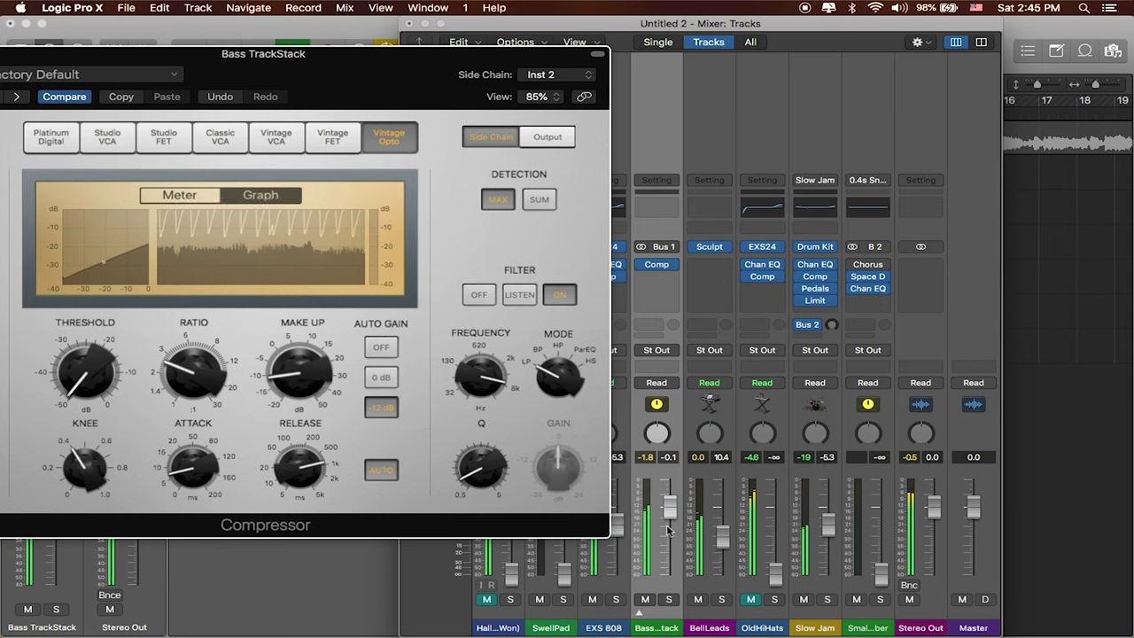
drag(670, 505, 670, 518)
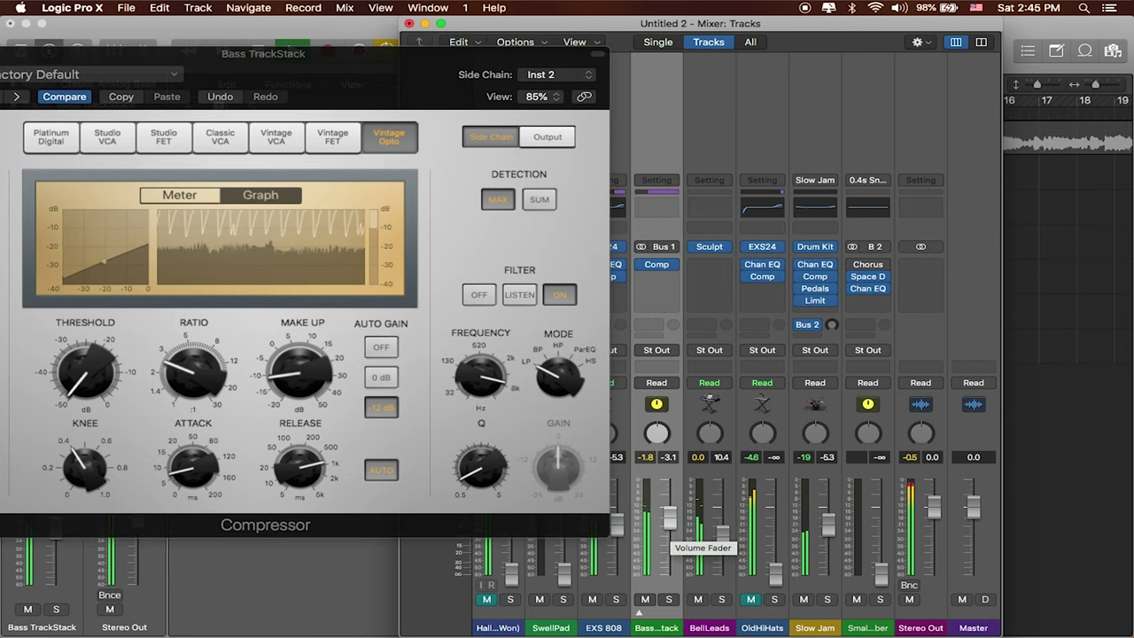
click(27, 58)
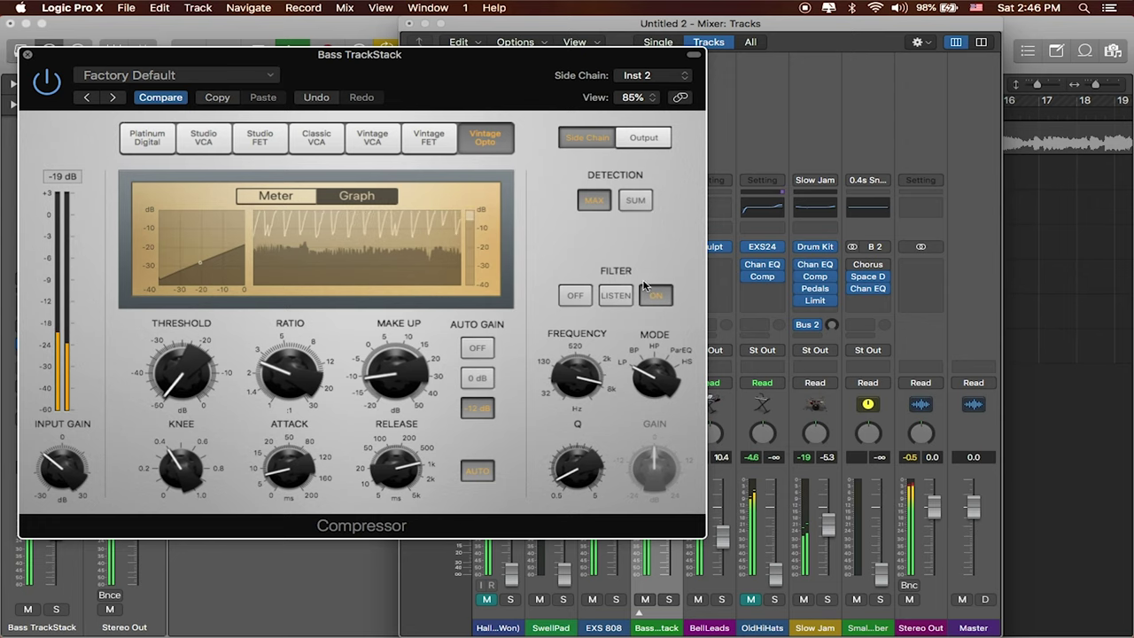
key(super+w)
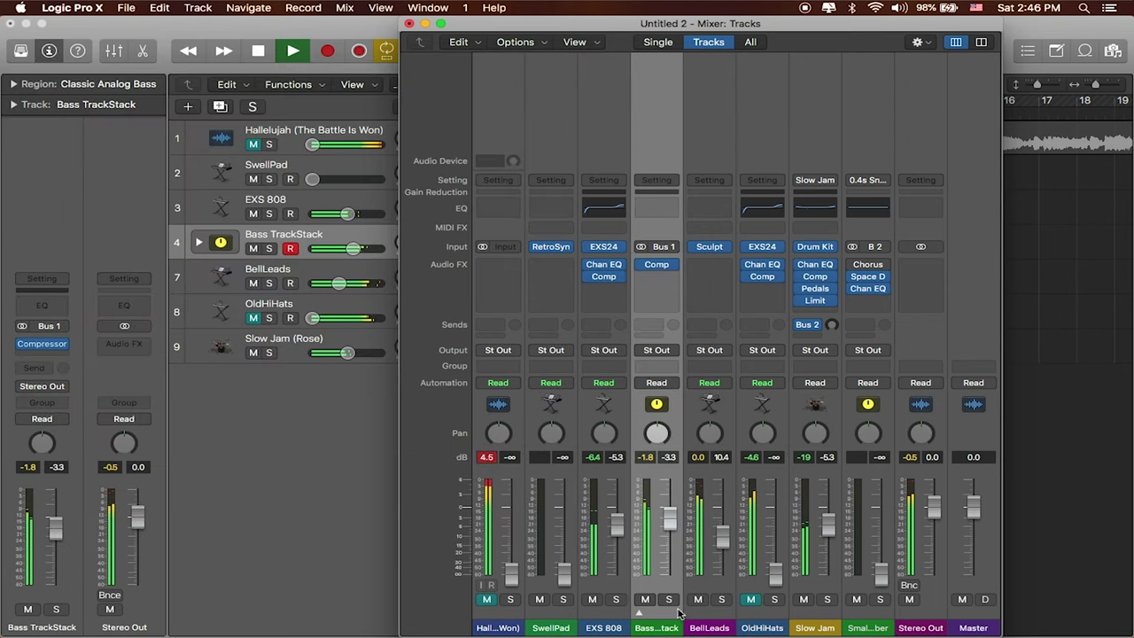
Turn the BellLeads Sculpture output Level down to about -10 dB and close the instrument window.
click(715, 623)
mouse_move(709, 248)
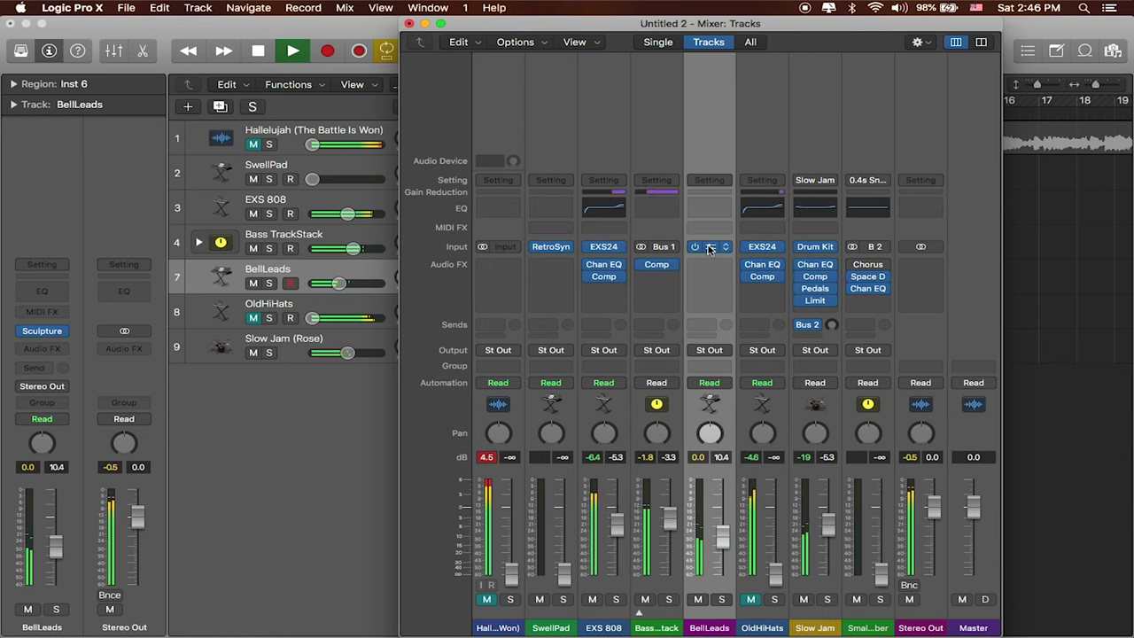
click(709, 248)
mouse_move(526, 85)
mouse_down()
mouse_move(510, 90)
mouse_move(766, 105)
mouse_up()
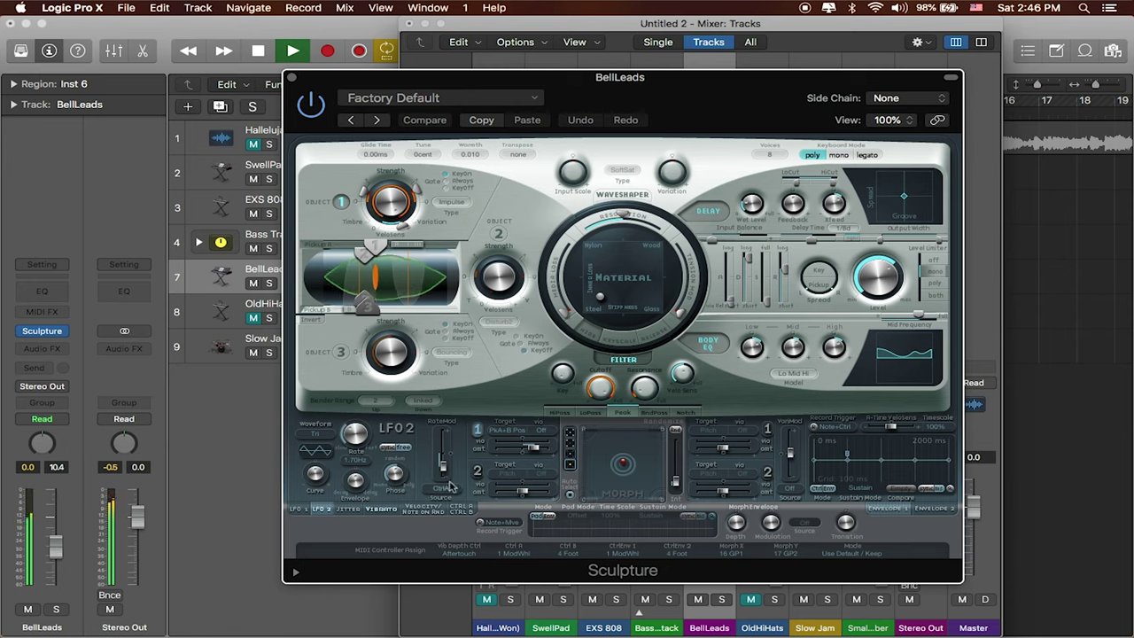
click(877, 280)
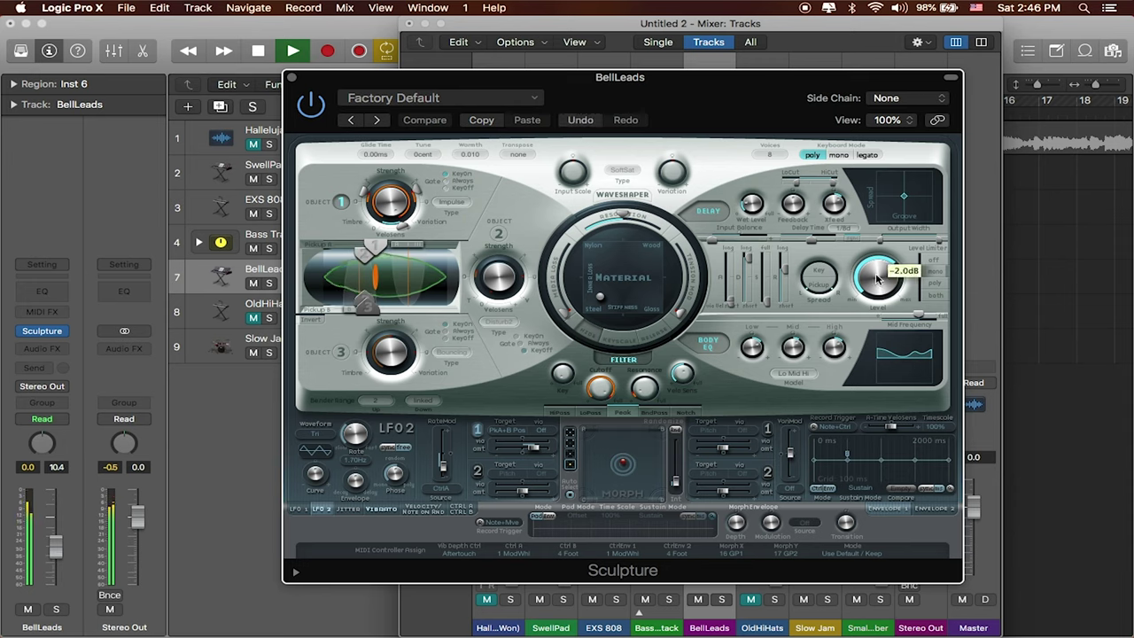
drag(877, 279, 877, 283)
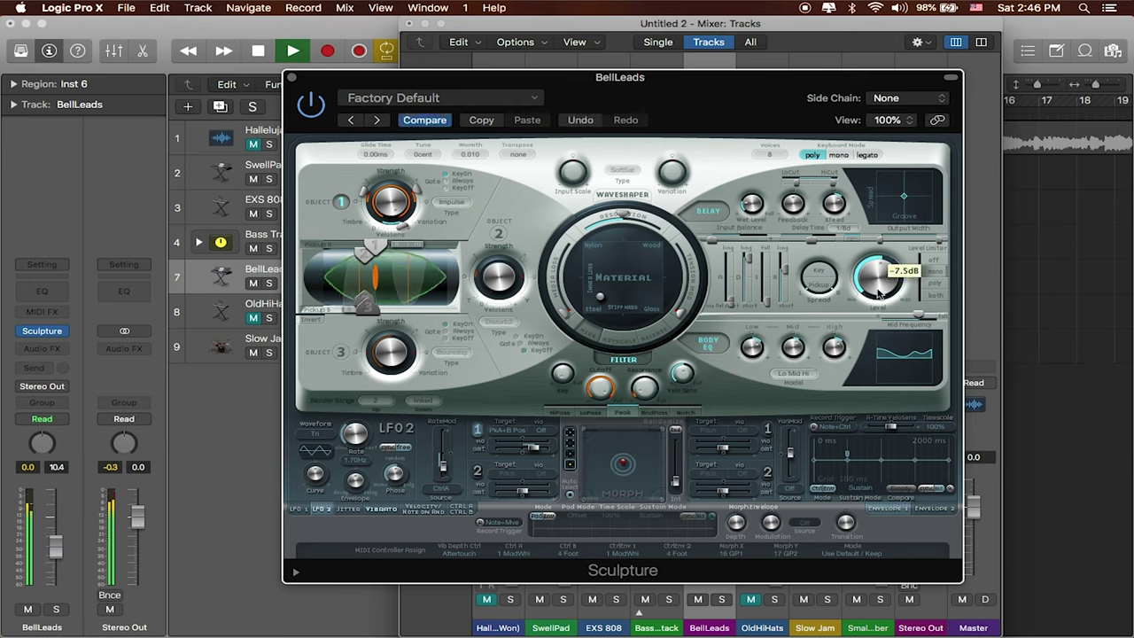
drag(879, 299, 879, 300)
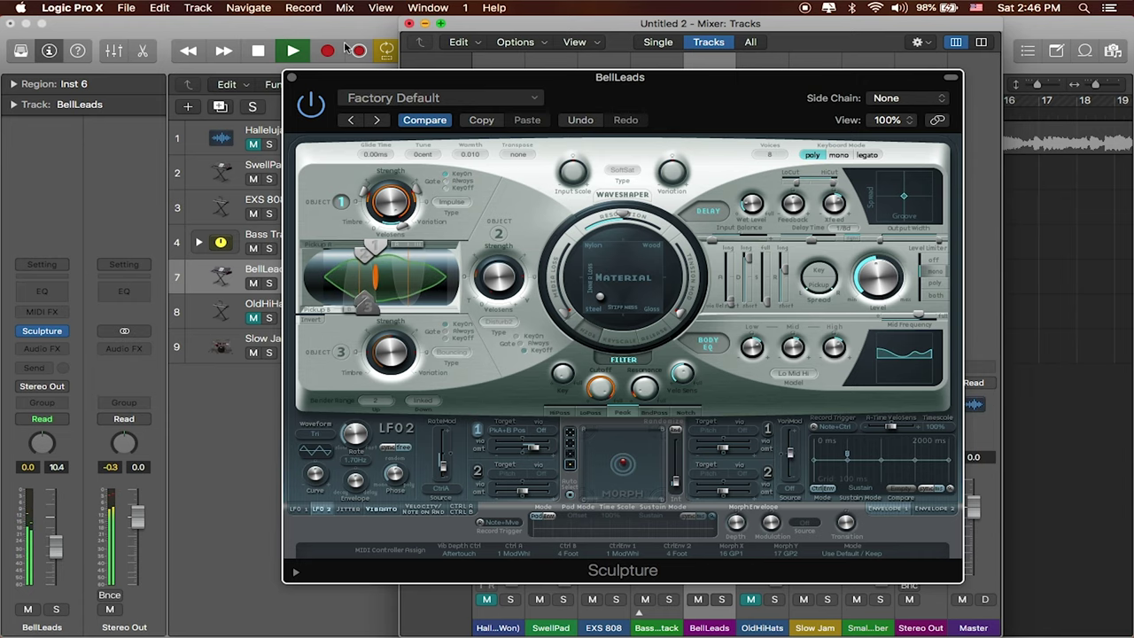
click(294, 78)
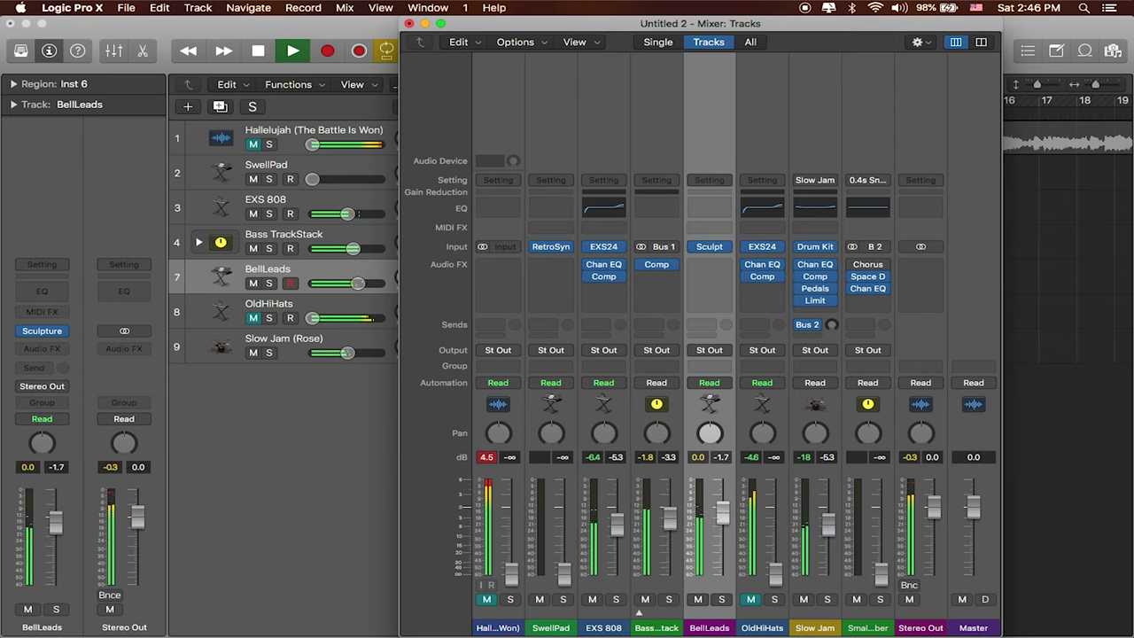
Pull the BellLeads fader down to -1.7 dB and stop playback.
drag(722, 512, 719, 523)
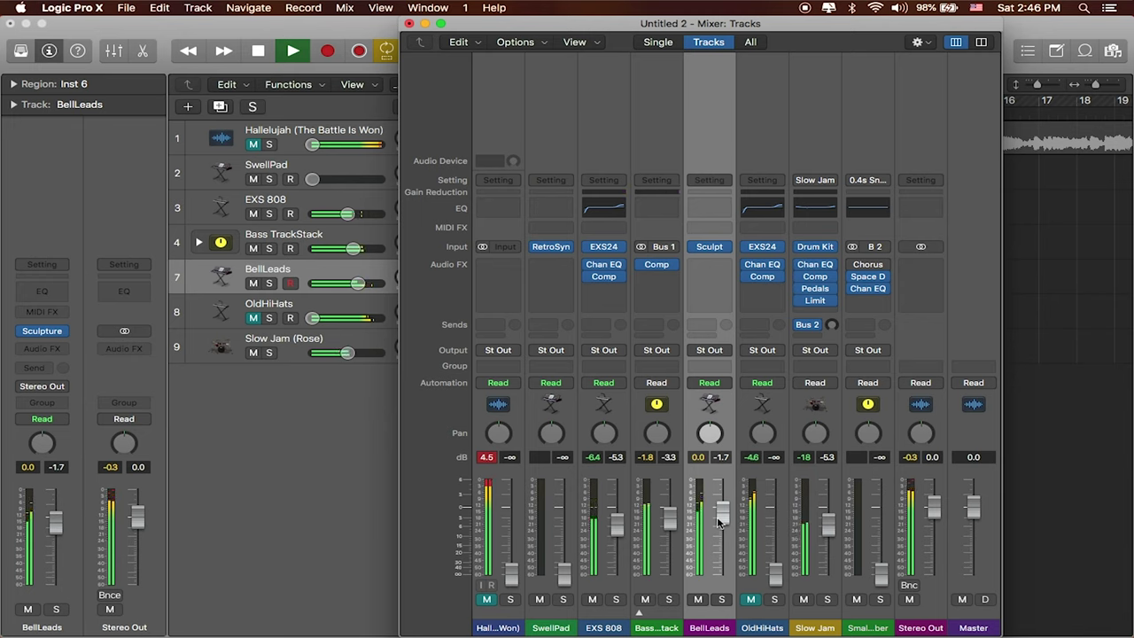
key(space)
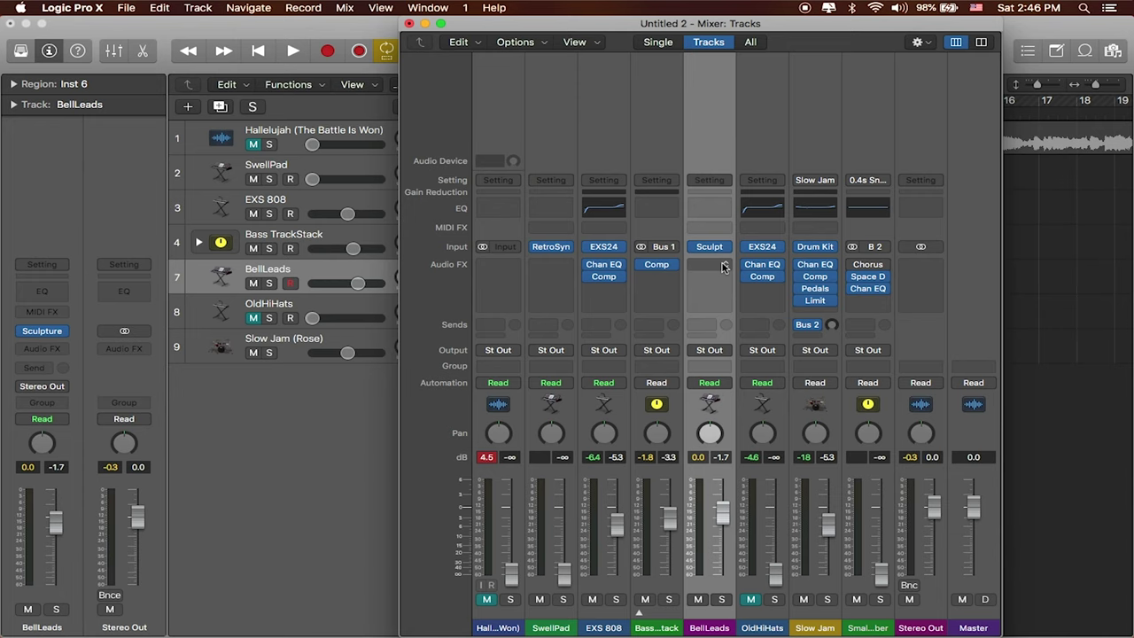
Insert a stereo Compressor on BellLeads with Auto Gain set to 0 dB.
click(724, 268)
mouse_move(735, 292)
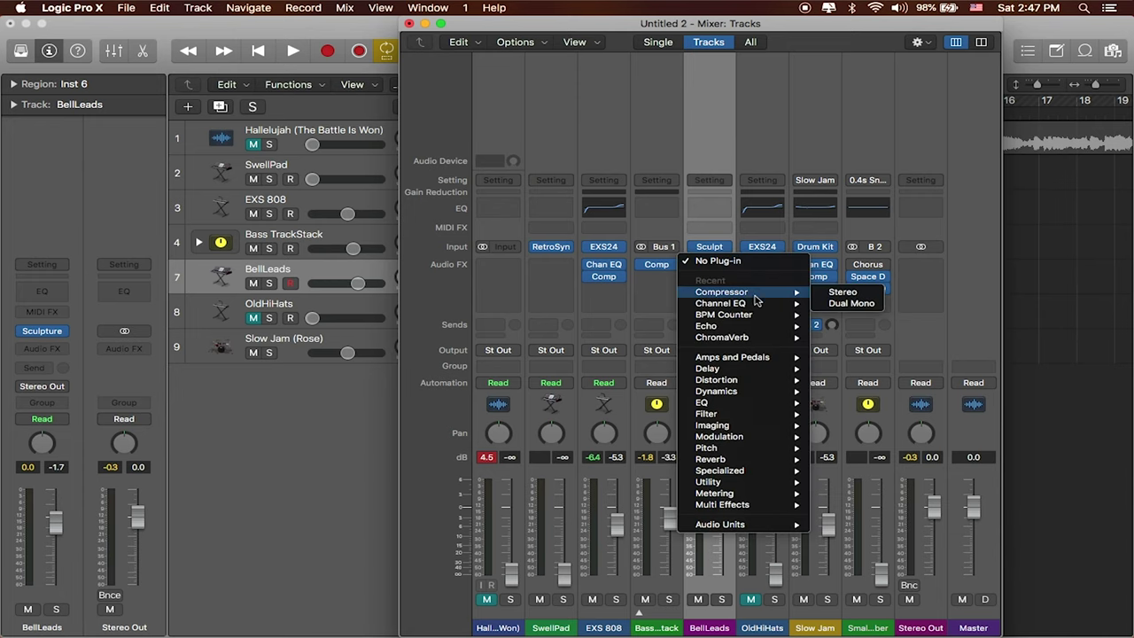
click(841, 292)
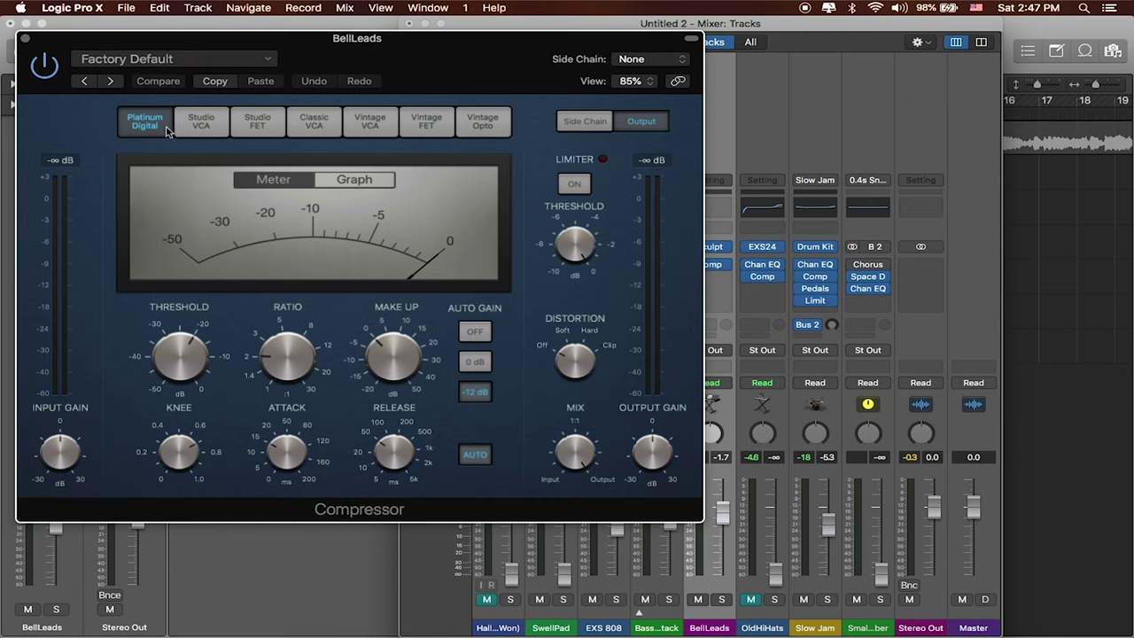
click(478, 362)
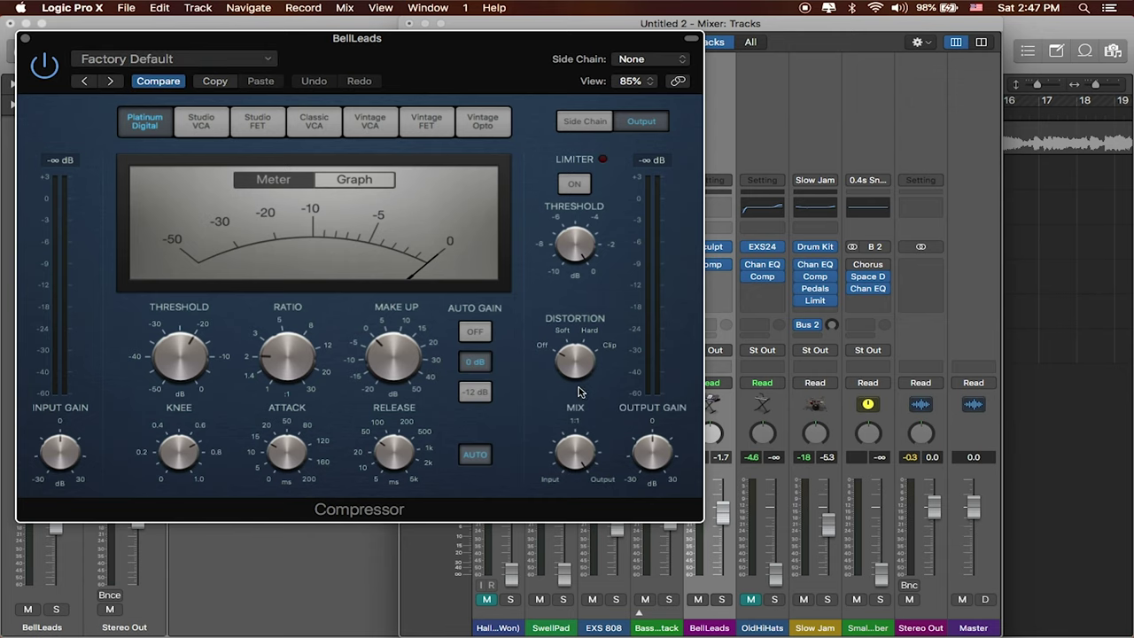
drag(488, 58, 754, 70)
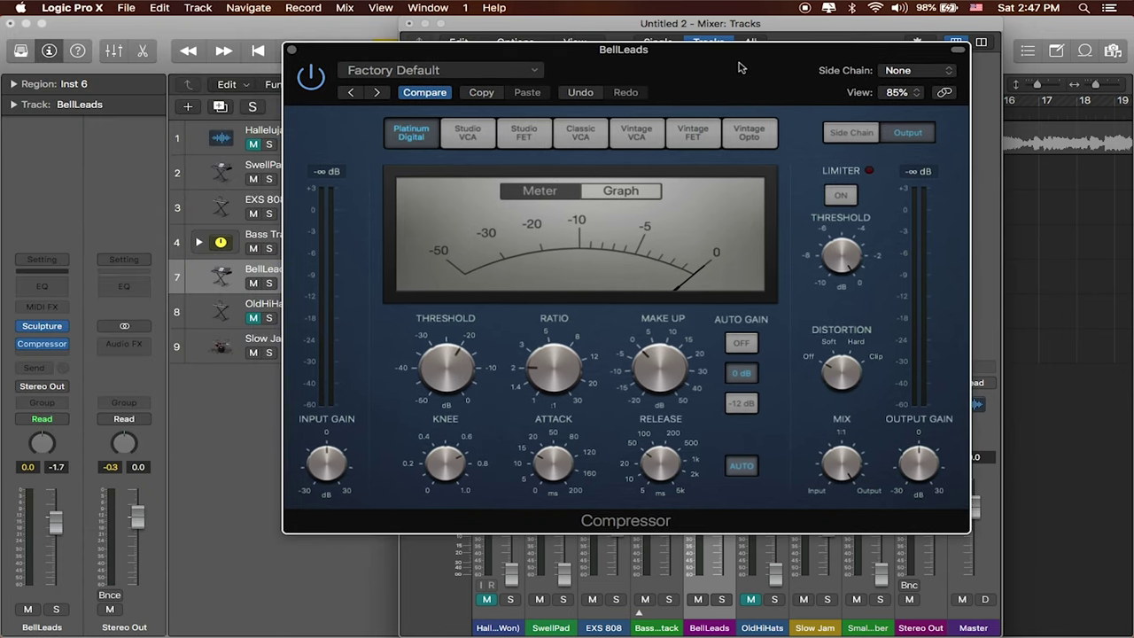
During playback, turn the compressor's Make Up gain down and reset the channel's clipped peak readout.
key(space)
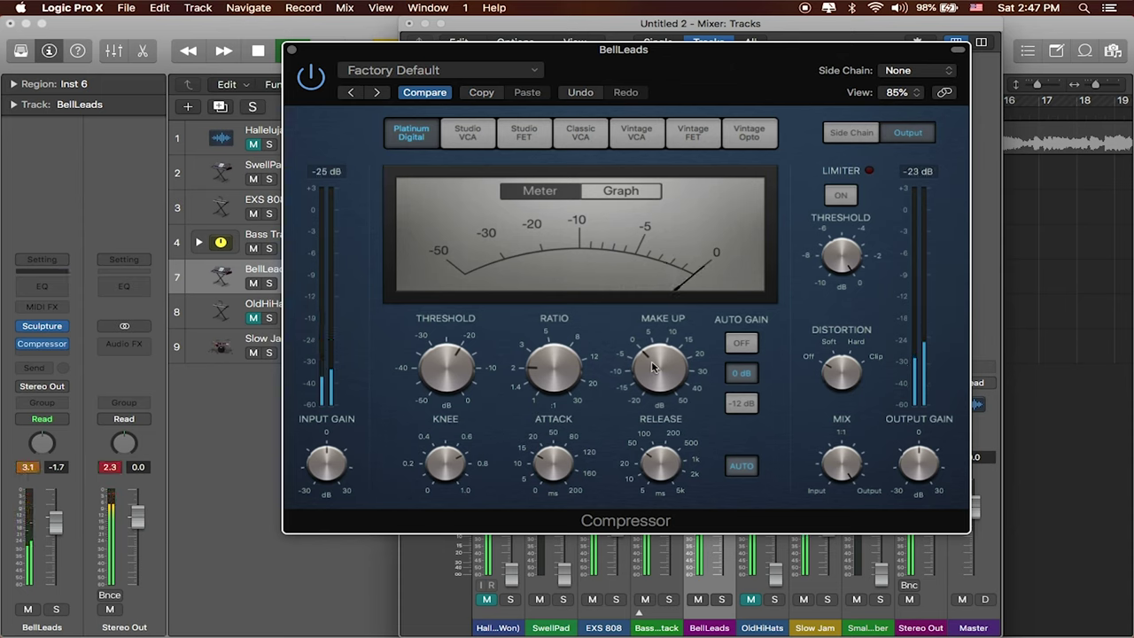
mouse_move(656, 370)
drag(656, 371, 657, 385)
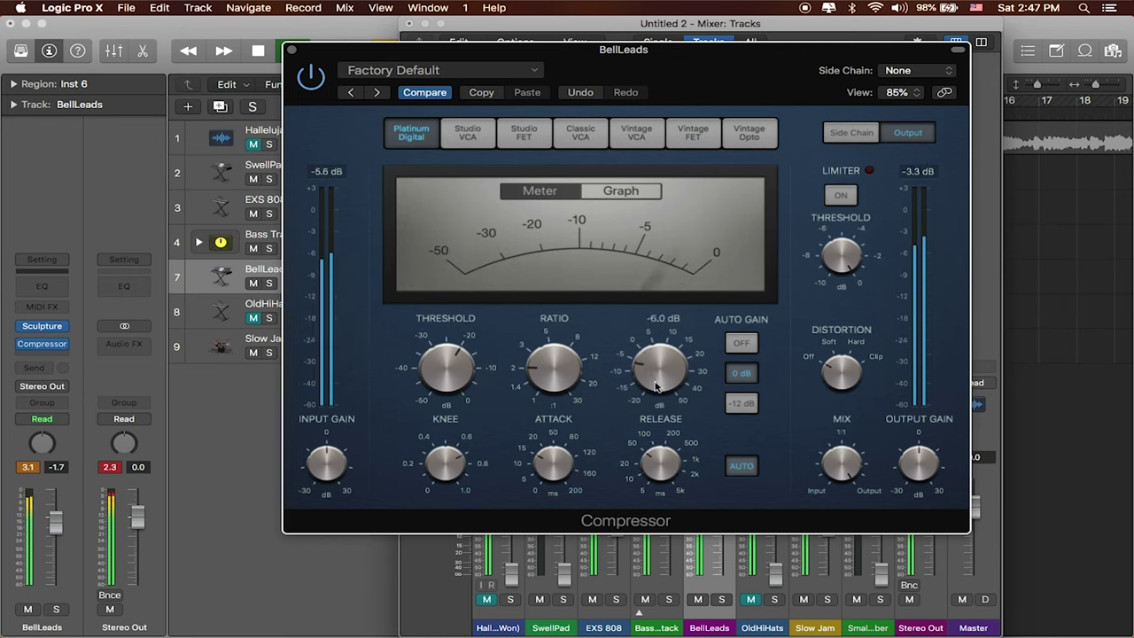
drag(656, 385, 656, 394)
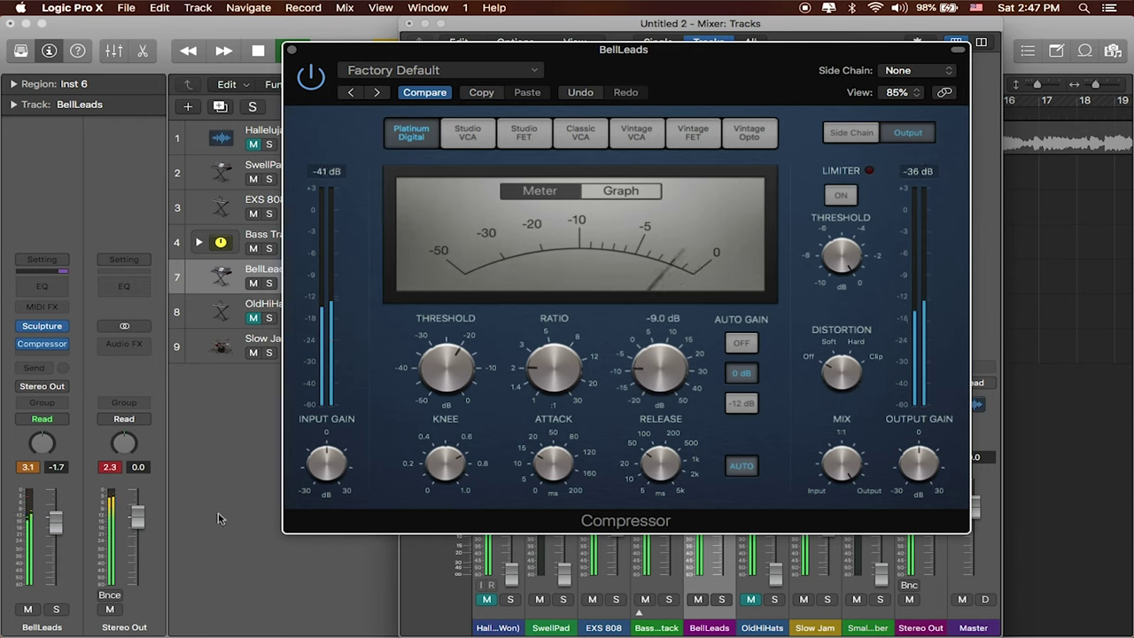
click(36, 468)
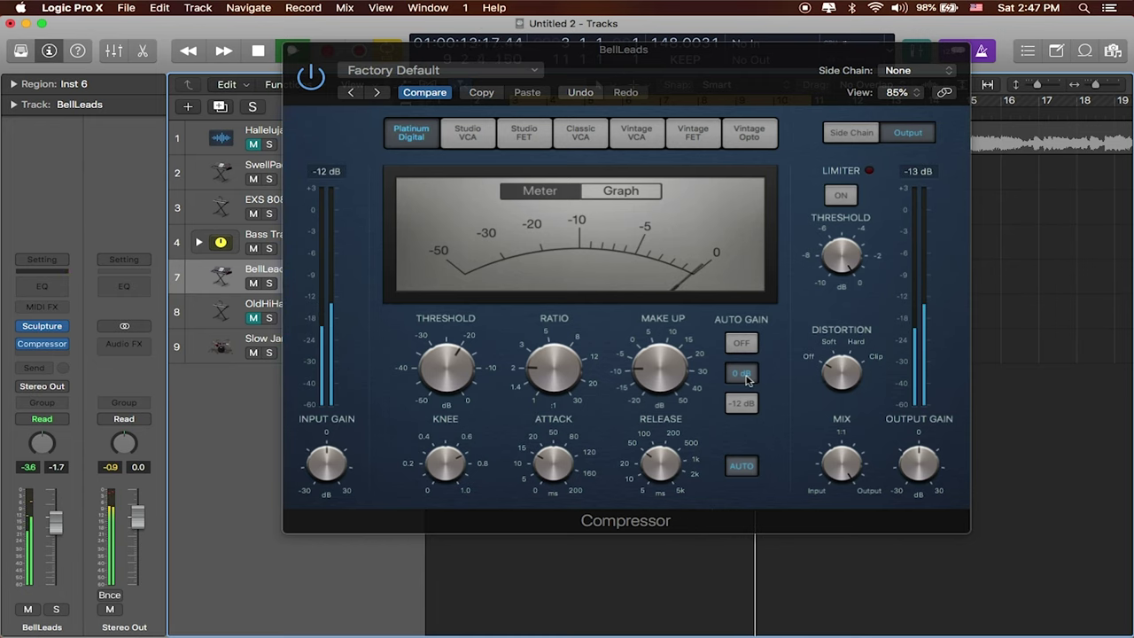
Switch the BellLeads compressor to Studio FET with Threshold -26.5 dB and Make Up about -13 dB, then close it.
click(468, 133)
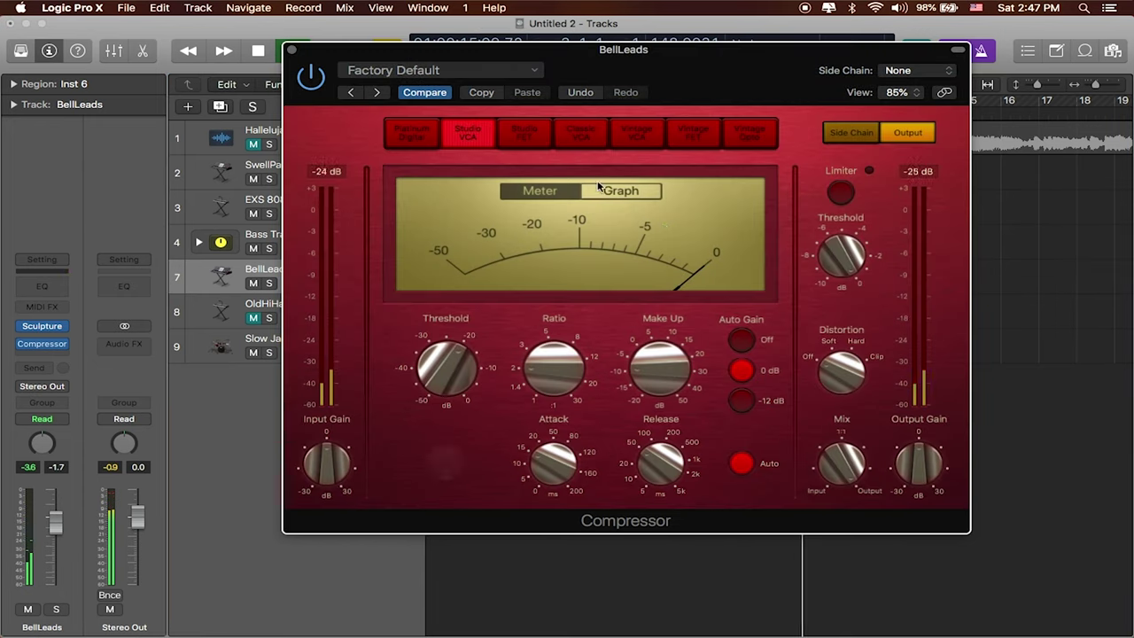
click(541, 137)
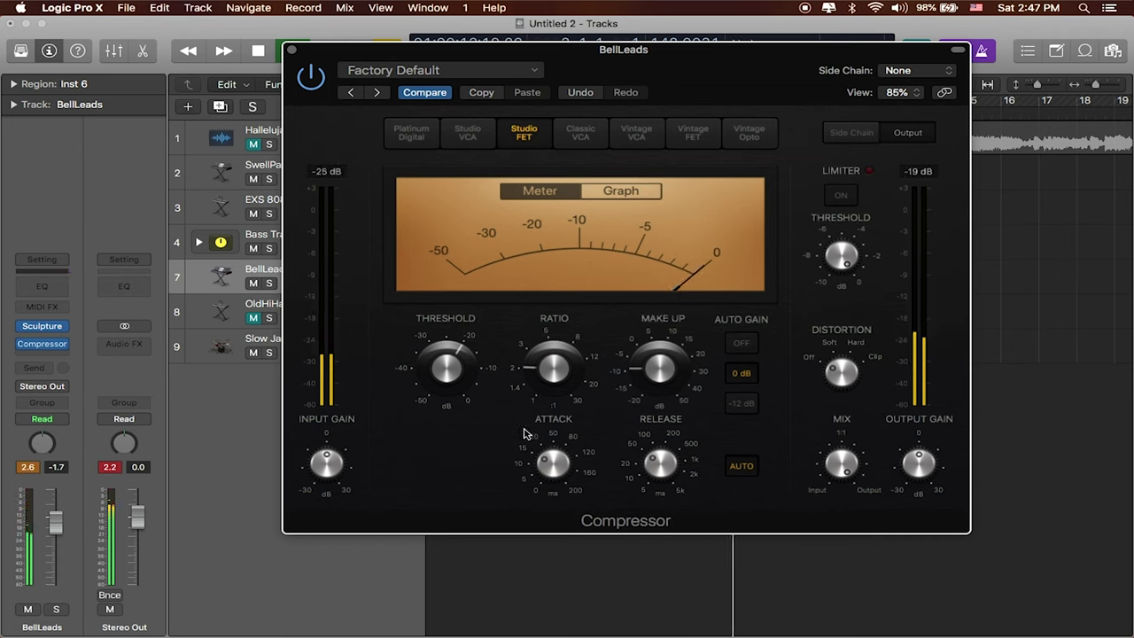
mouse_move(443, 370)
mouse_move(443, 370)
mouse_down()
mouse_move(446, 398)
mouse_move(445, 388)
mouse_up()
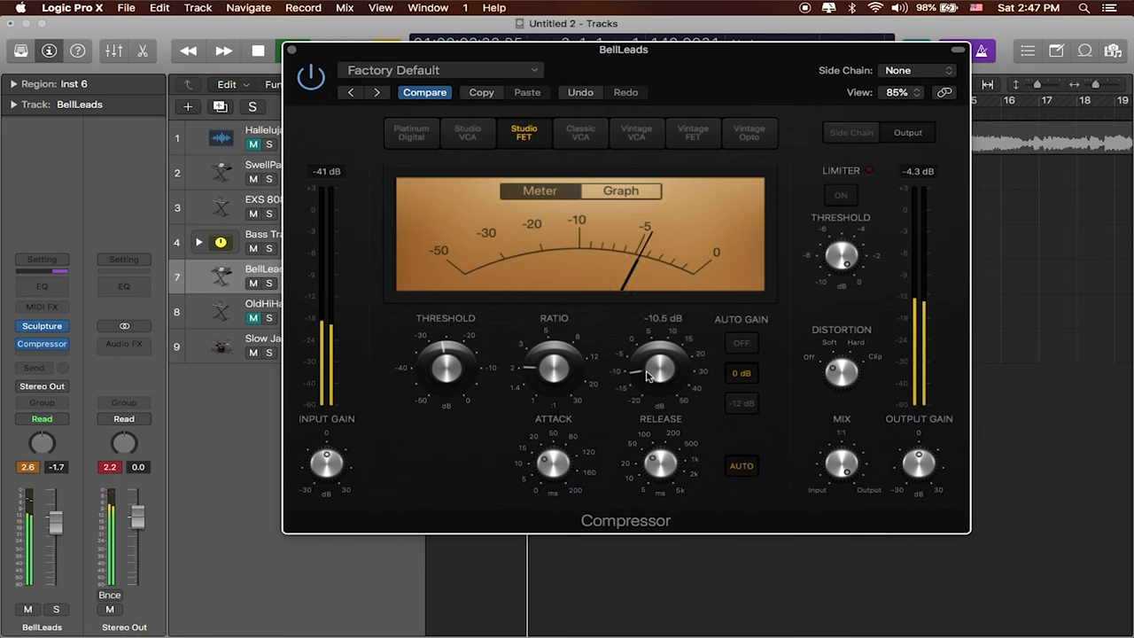
drag(656, 370, 651, 384)
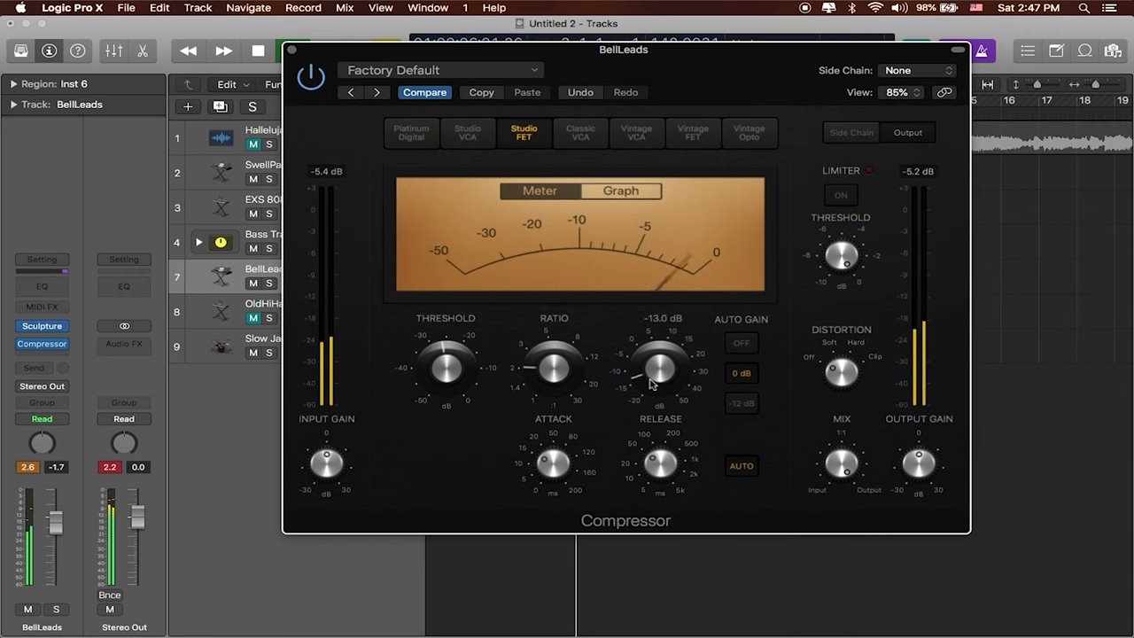
click(70, 493)
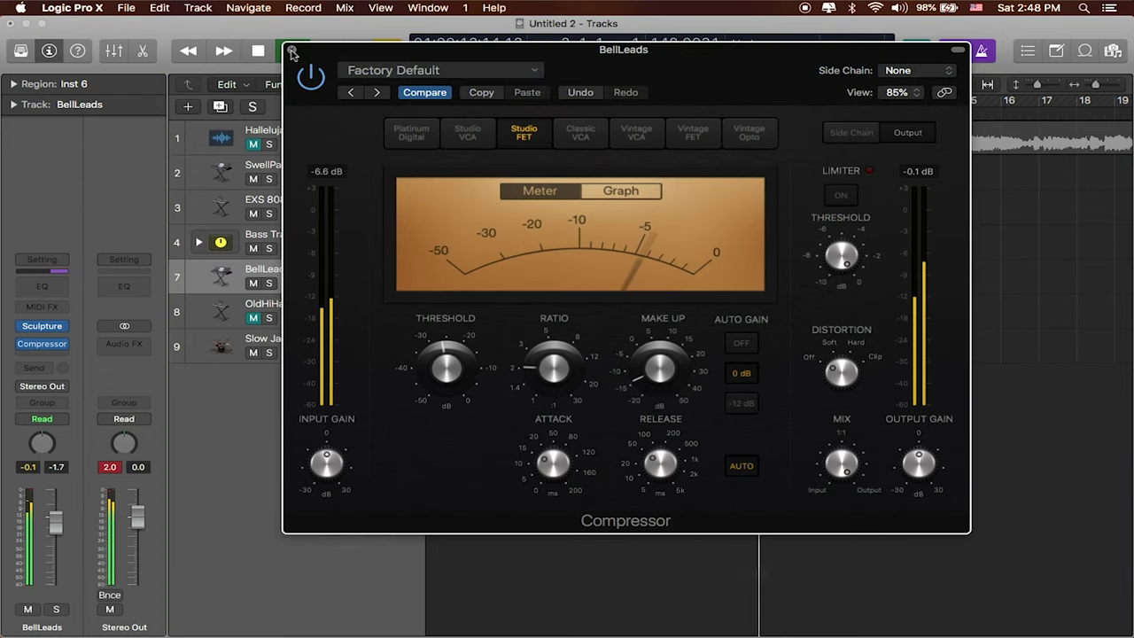
click(293, 54)
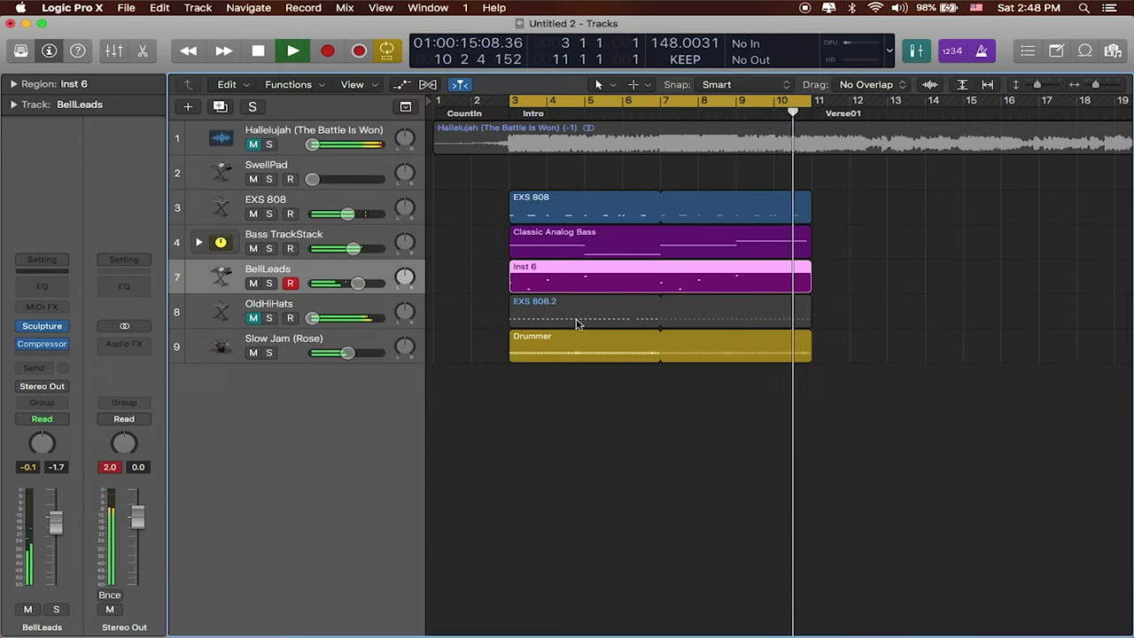